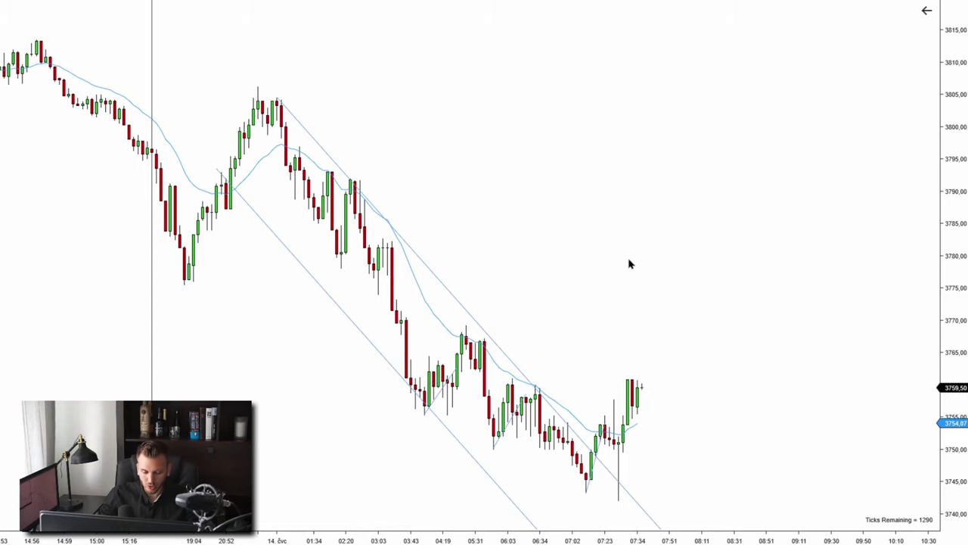
Step: Draw a downward arrow alongside the descending channel to mark the prevailing downtrend
scroll(630, 263, "up", 2)
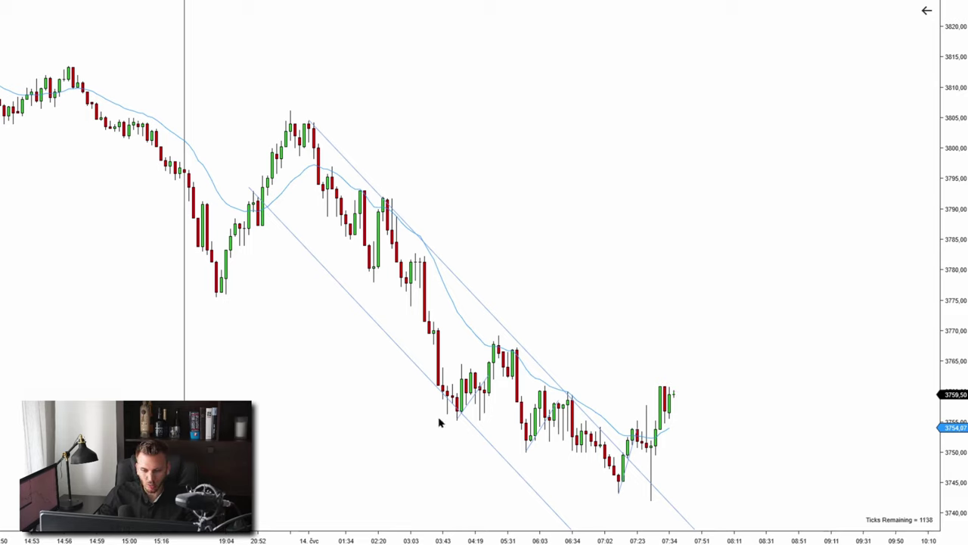
scroll(618, 337, "down", 2)
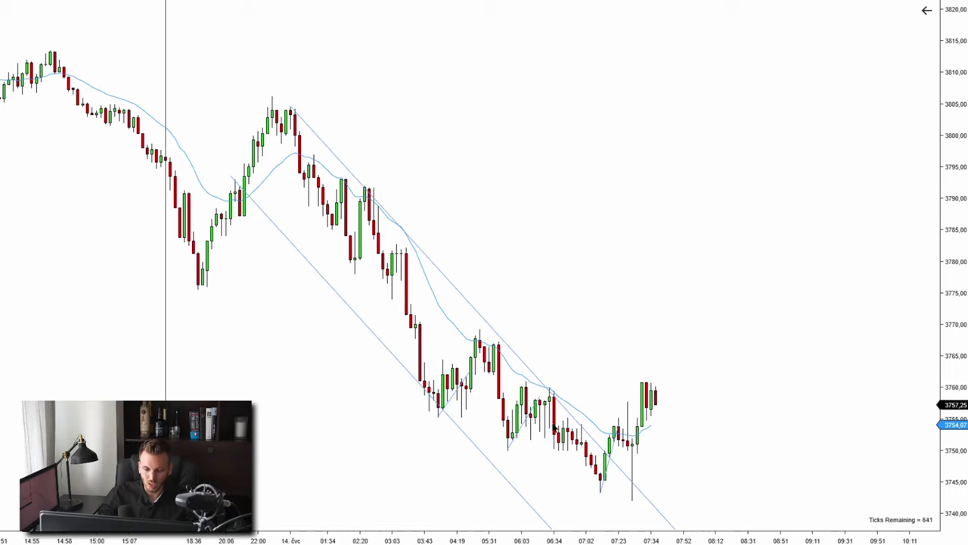
left_click(430, 215)
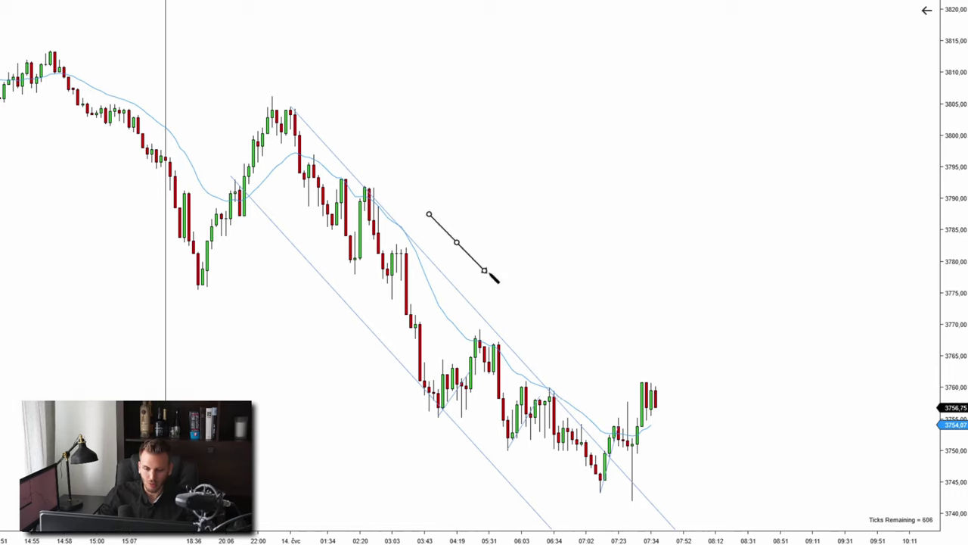
left_click(536, 321)
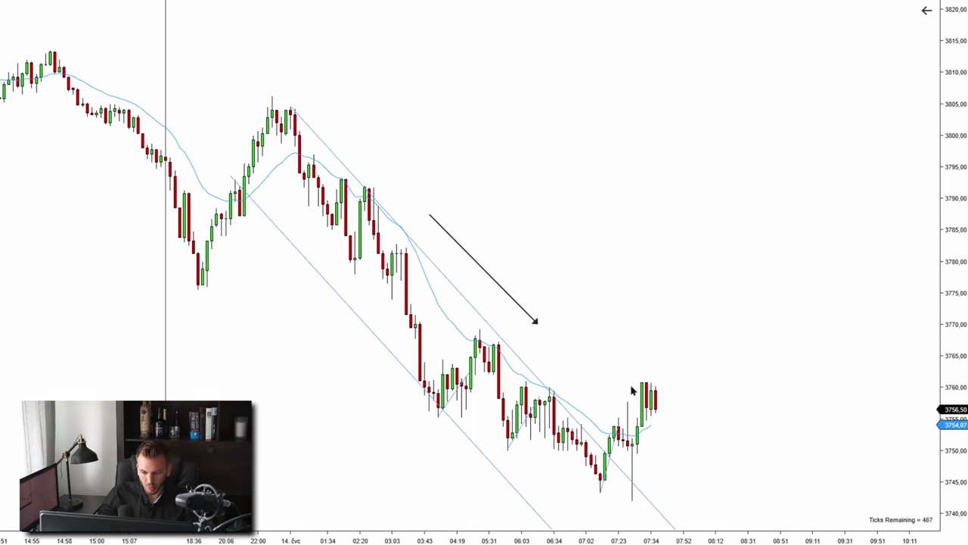
Step: Add a vertical arrow pointing down at the swing high near 07:23 and a horizontal arrow just beneath the latest lows
left_click(614, 343)
left_click(614, 395)
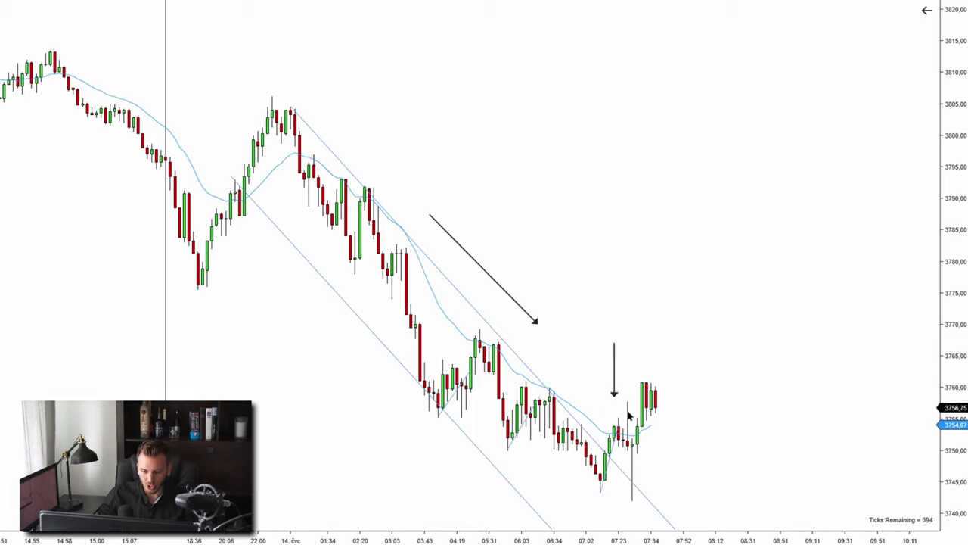
left_click(551, 497)
left_click(627, 497)
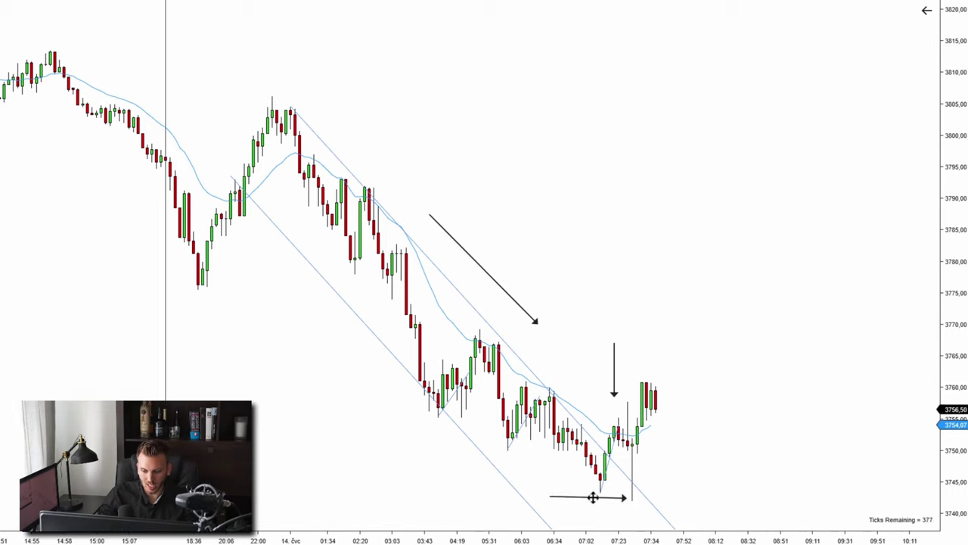
left_click_drag(593, 497, 593, 507)
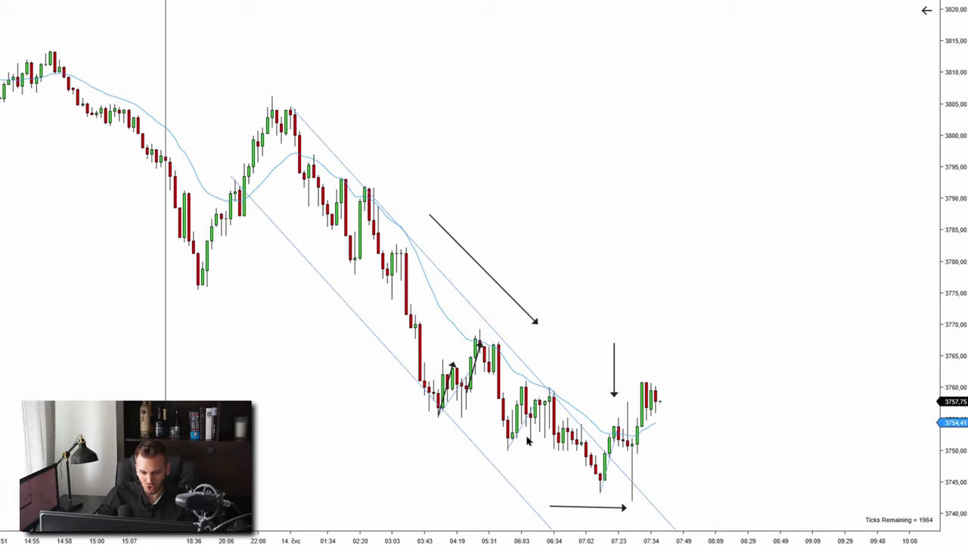
Step: Mark the upward correction legs near 06:03, 06:34 and 07:23 with arrows and clear the markings
left_click_drag(508, 447, 523, 388)
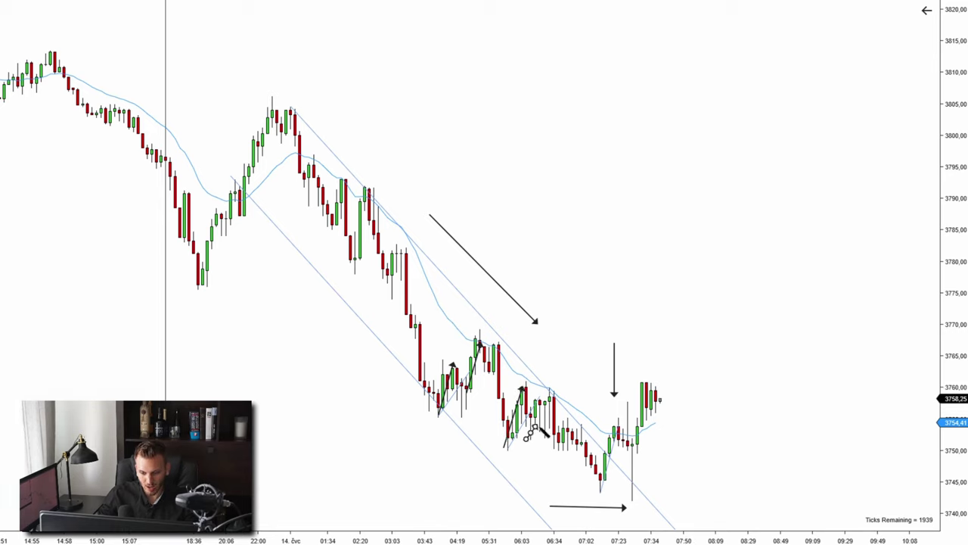
left_click_drag(528, 439, 551, 389)
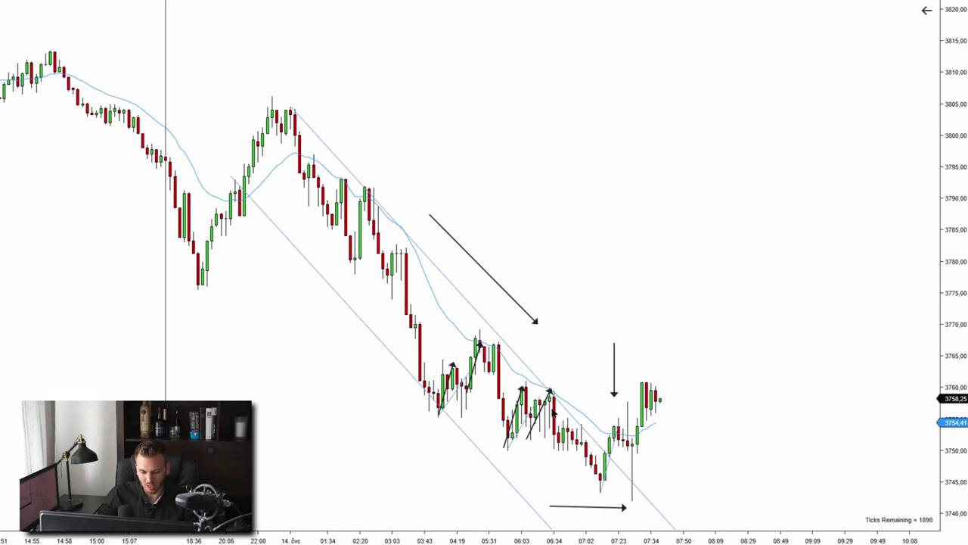
mouse_move(599, 490)
left_mouse_down()
mouse_move(614, 429)
mouse_move(632, 407)
left_mouse_up()
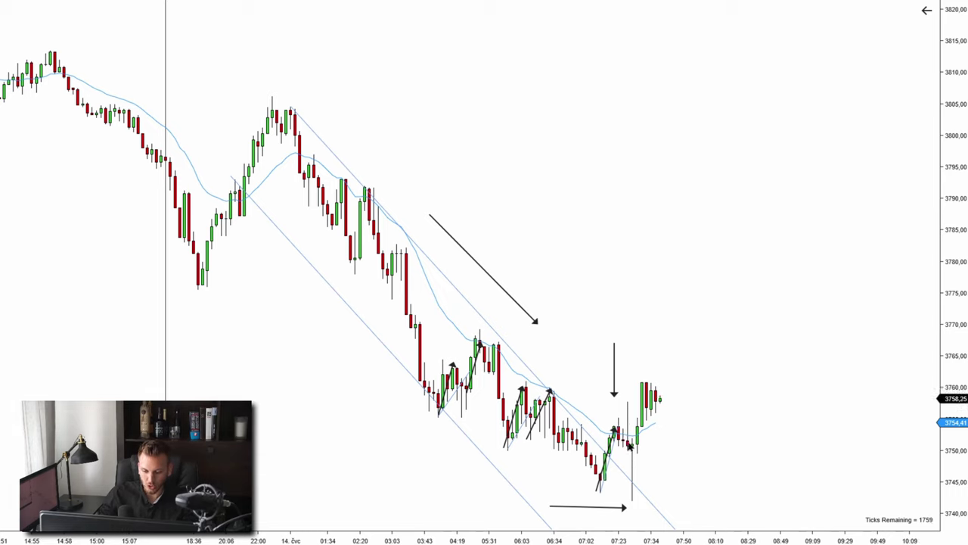
key("Delete")
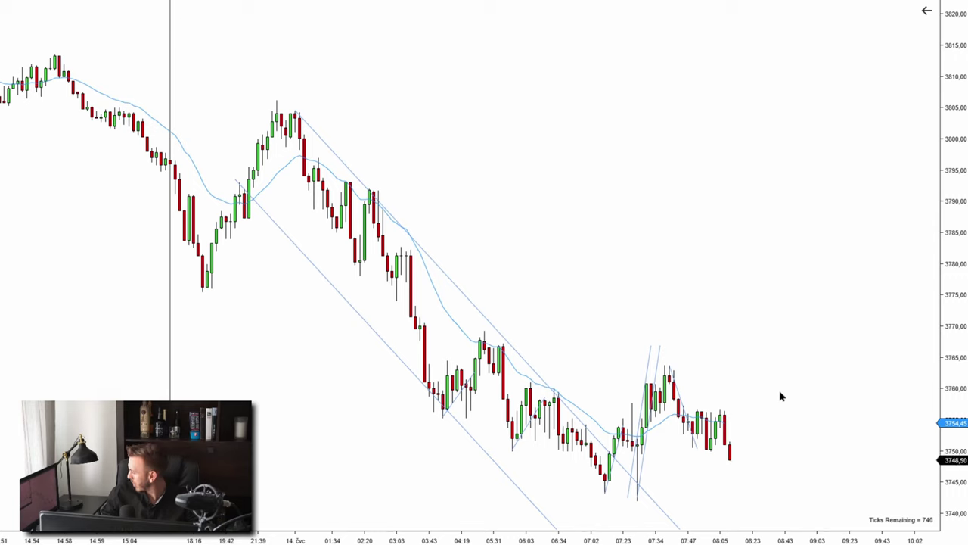
Step: Draw zigzag arrows tracing the swings from the latest high down to a projected move below the last candle
left_click_drag(783, 397, 745, 390)
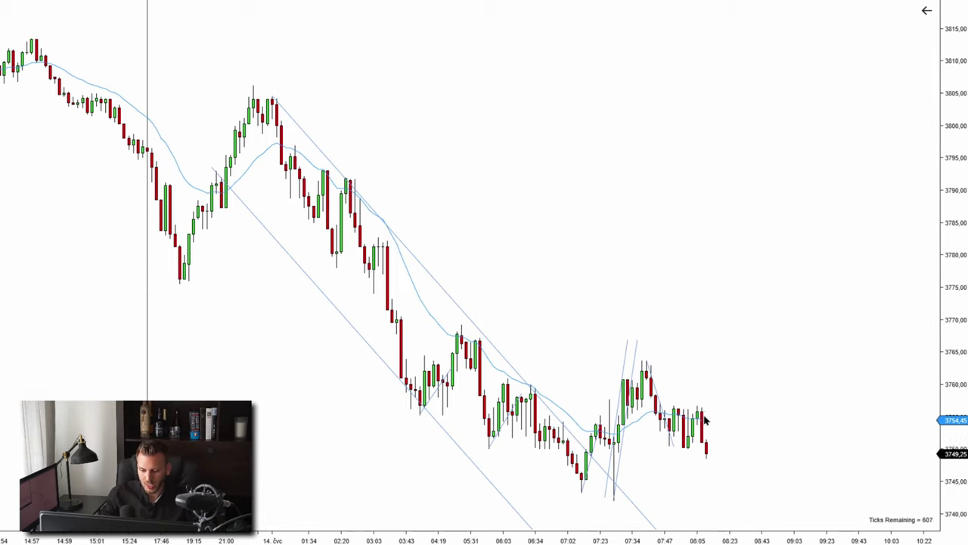
mouse_move(645, 368)
left_mouse_down()
mouse_move(676, 451)
mouse_move(679, 408)
mouse_move(688, 447)
mouse_move(702, 413)
mouse_move(716, 488)
left_mouse_up()
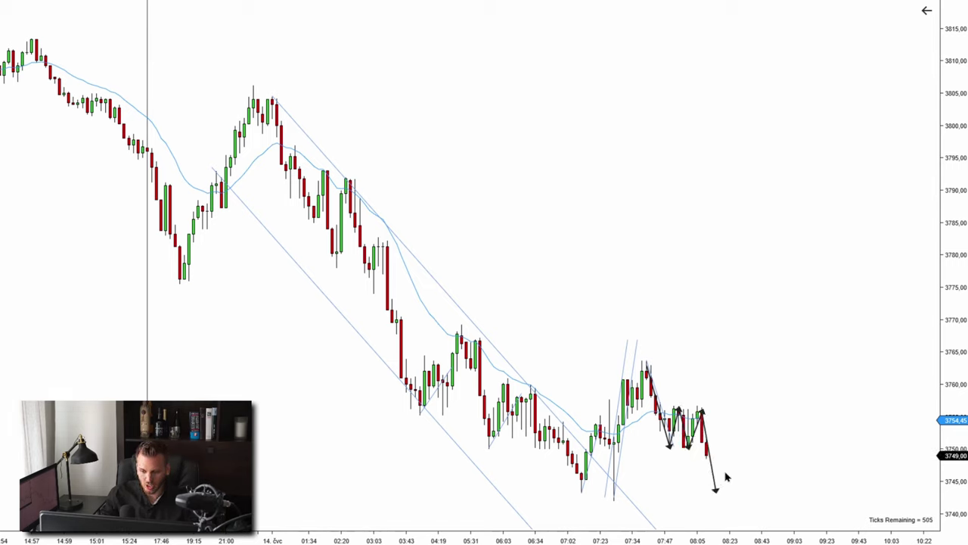
Step: Delete the zigzag arrows over the latest price swings one by one
left_click(705, 455)
key("Delete")
left_click(697, 427)
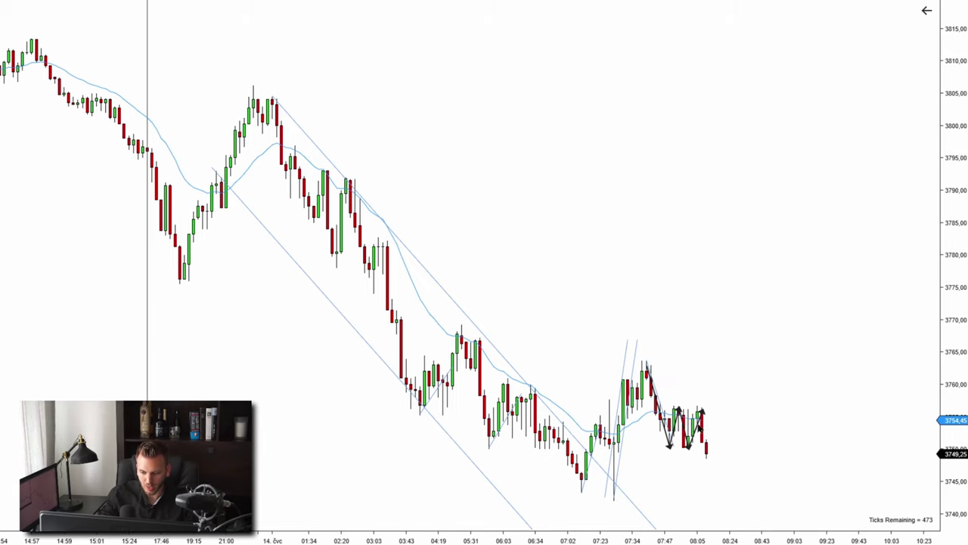
key("Delete")
left_click(683, 429)
key("Delete")
left_click(674, 428)
key("Delete")
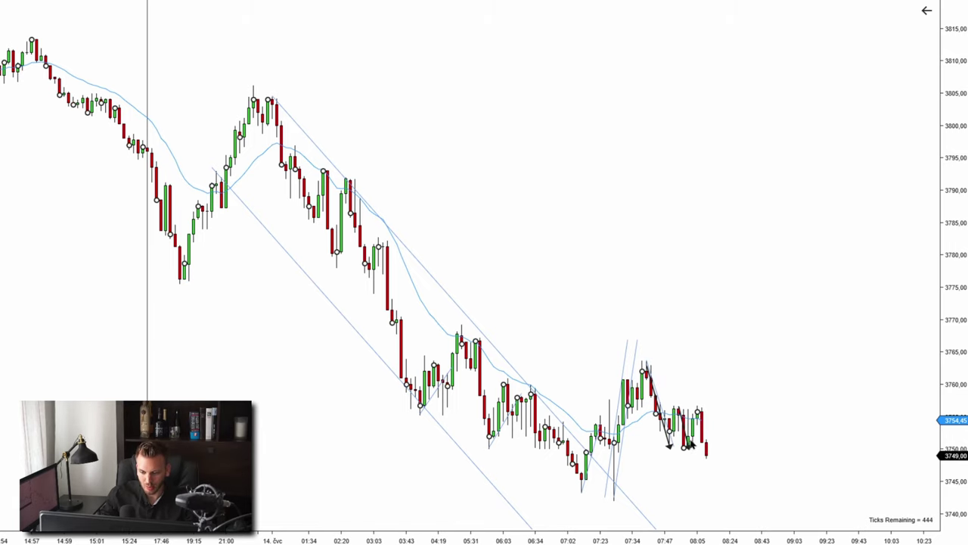
left_click(669, 445)
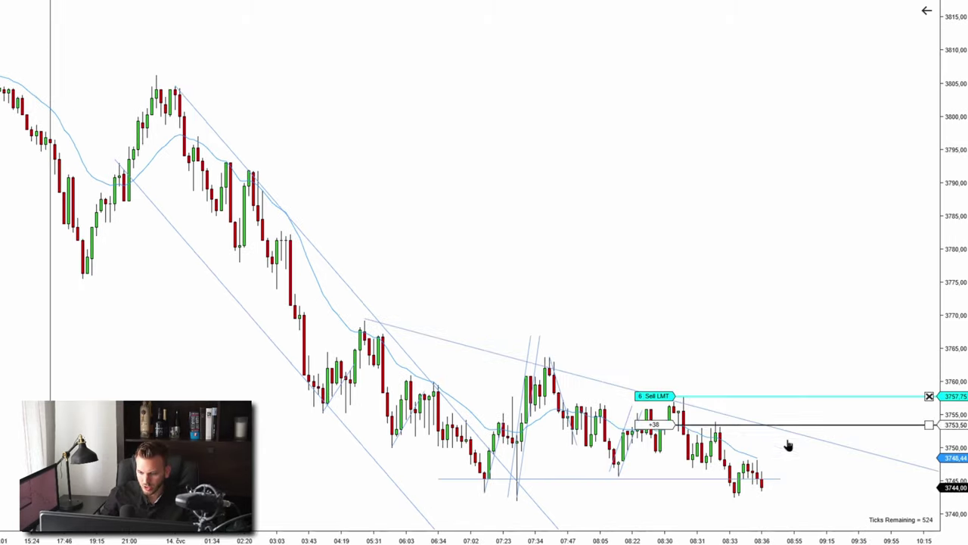
Step: Lower the 6-contract sell limit entry to 3745, adjust its buy limit targets, and tighten the stop-loss to 3745
left_click_drag(789, 443, 778, 485)
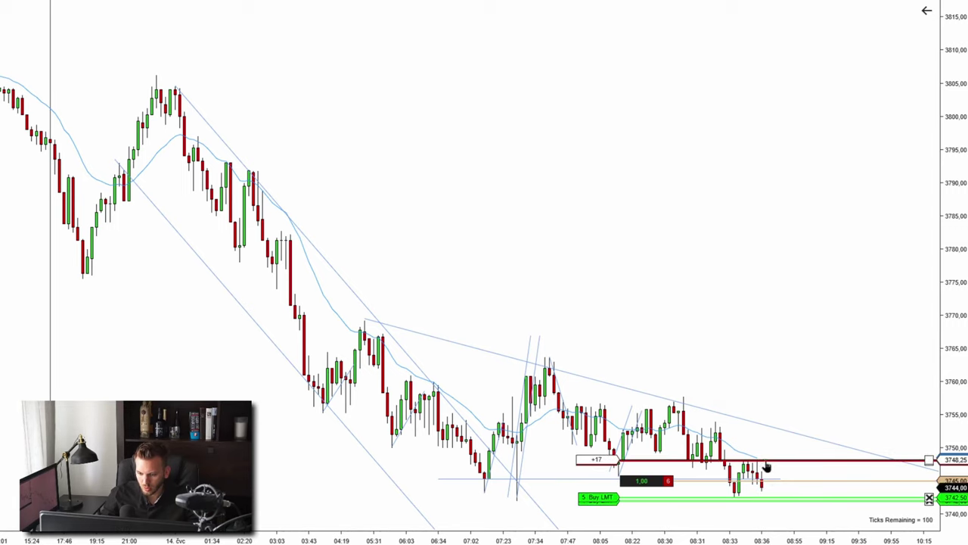
left_click_drag(774, 500, 766, 491)
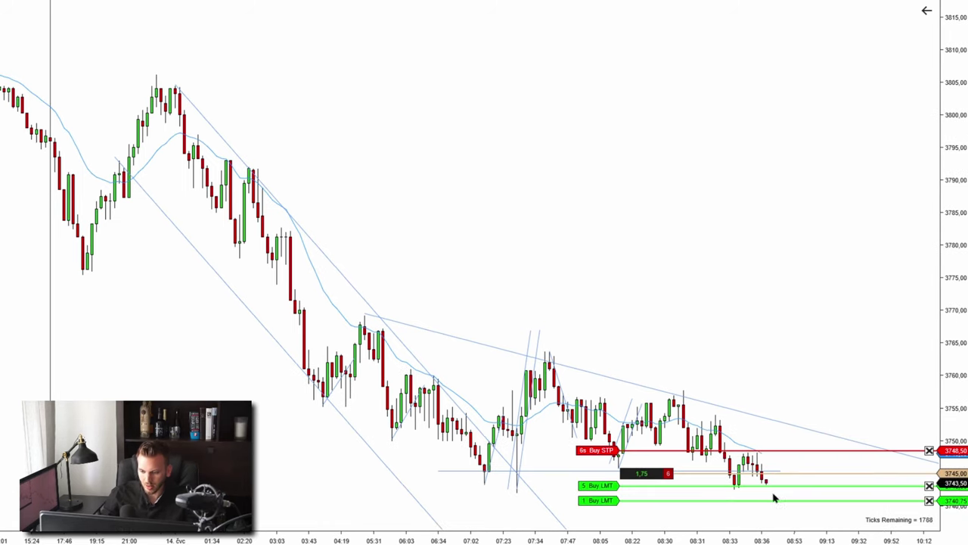
left_click_drag(780, 426, 781, 446)
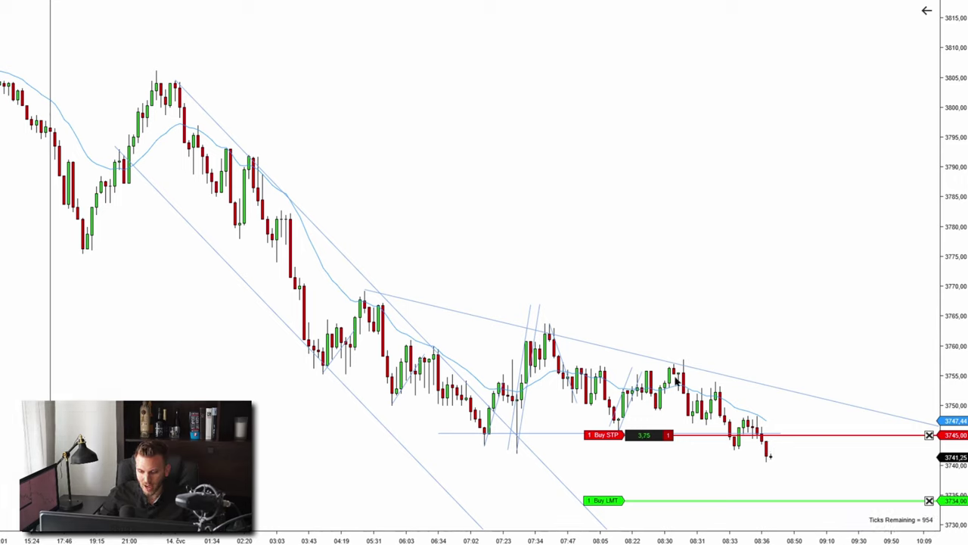
Step: Duplicate the upper descending trend line as a parallel lower channel boundary beneath the swing lows
left_click(433, 304)
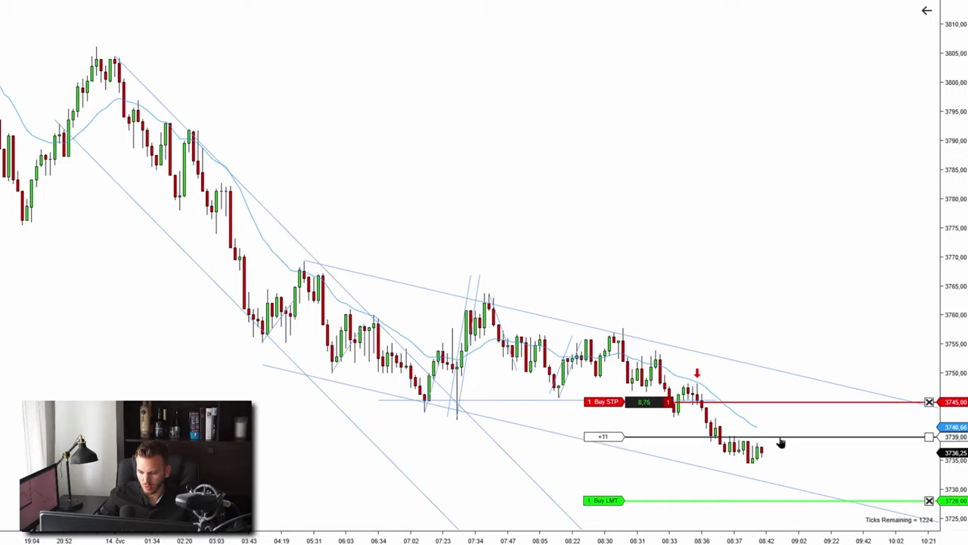
Step: Trail the short position's buy stop to 3739.50 and adjust its buy limit target to 3728.25
left_click(783, 435)
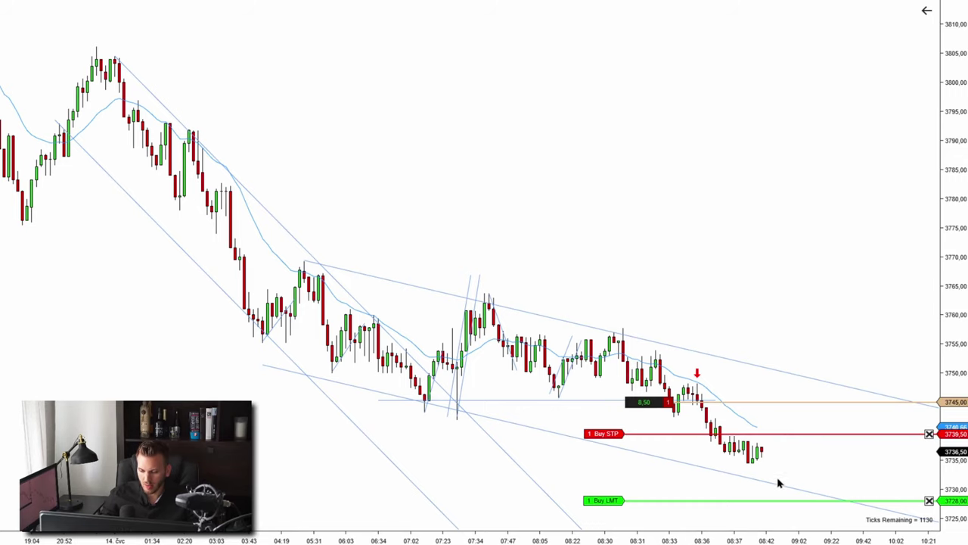
left_click(774, 501)
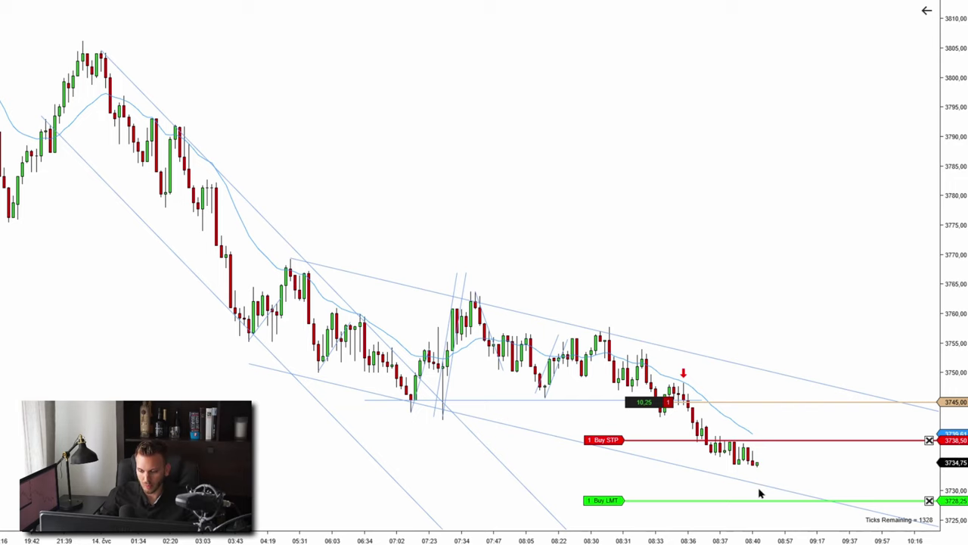
Step: Highlight the broken horizontal support line near the short entry at 3745
scroll(719, 385, "up", 2)
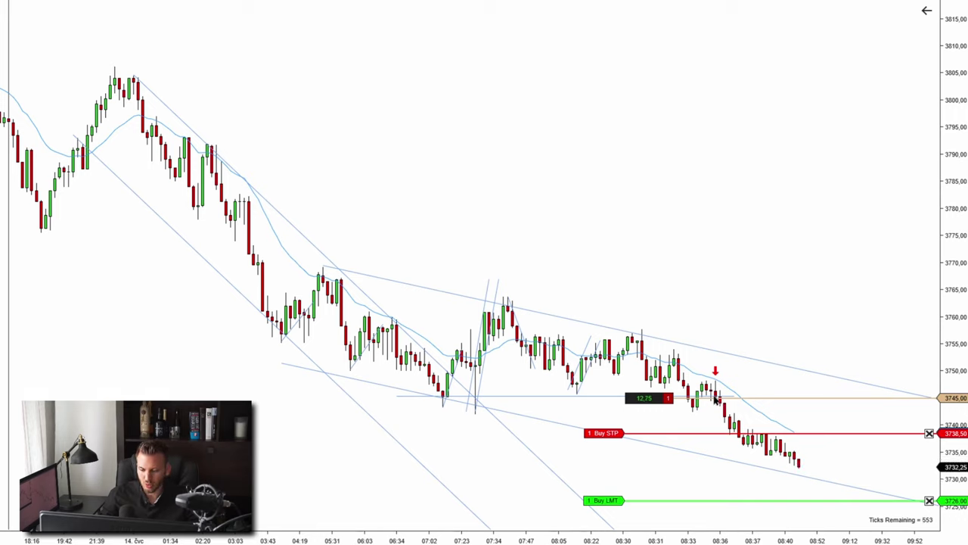
left_click(560, 398)
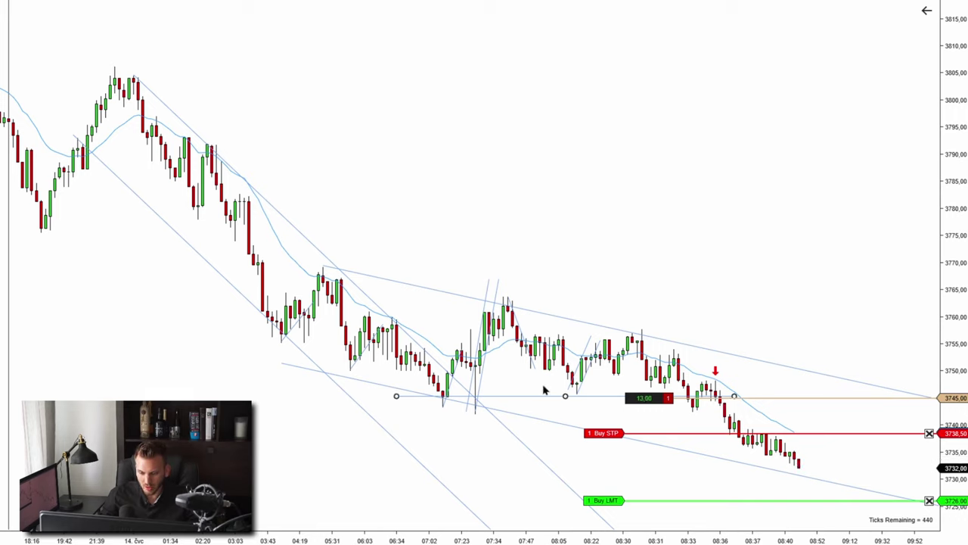
left_click(421, 322)
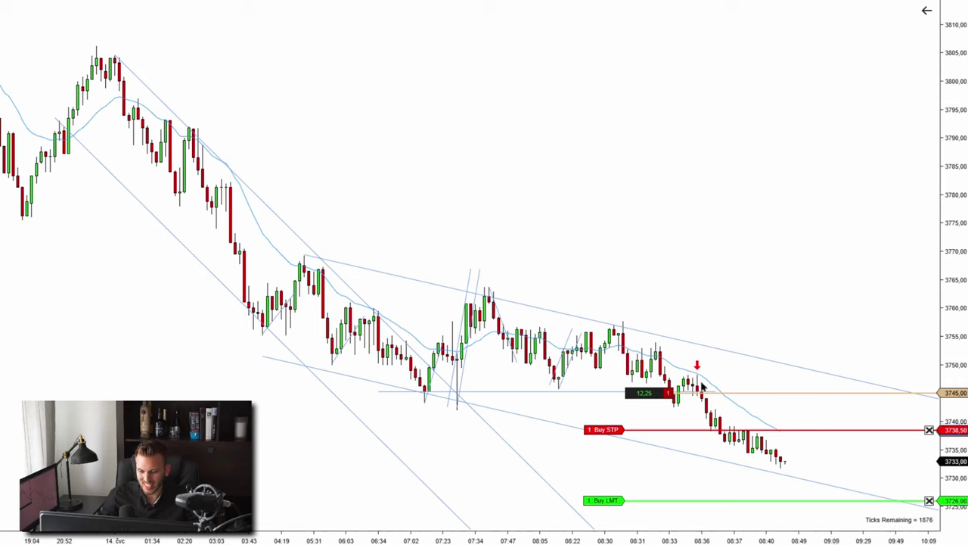
Step: Trail the buy stop to 3735.50 and set the buy limit target to 3726.75, checking it against the lower channel line
left_click_drag(810, 433, 808, 452)
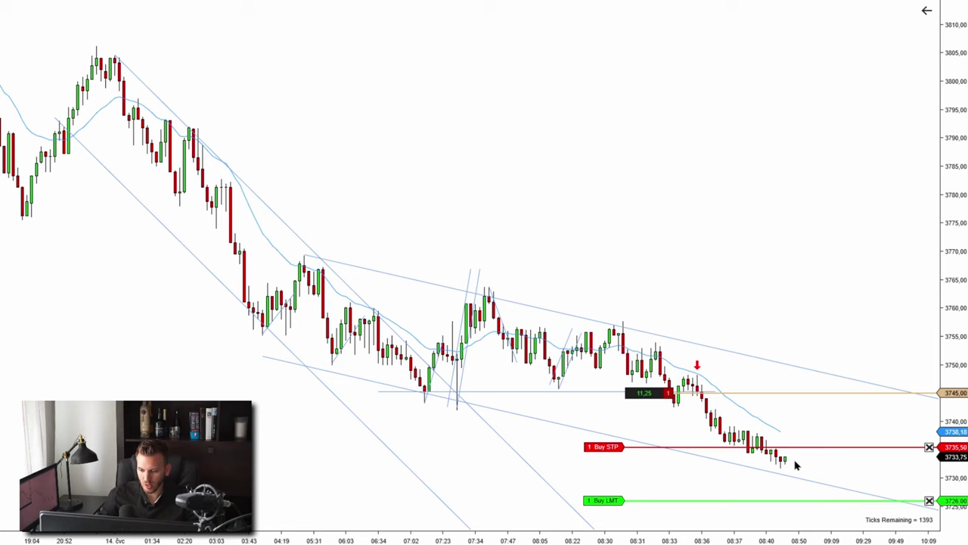
left_click_drag(807, 500, 807, 497)
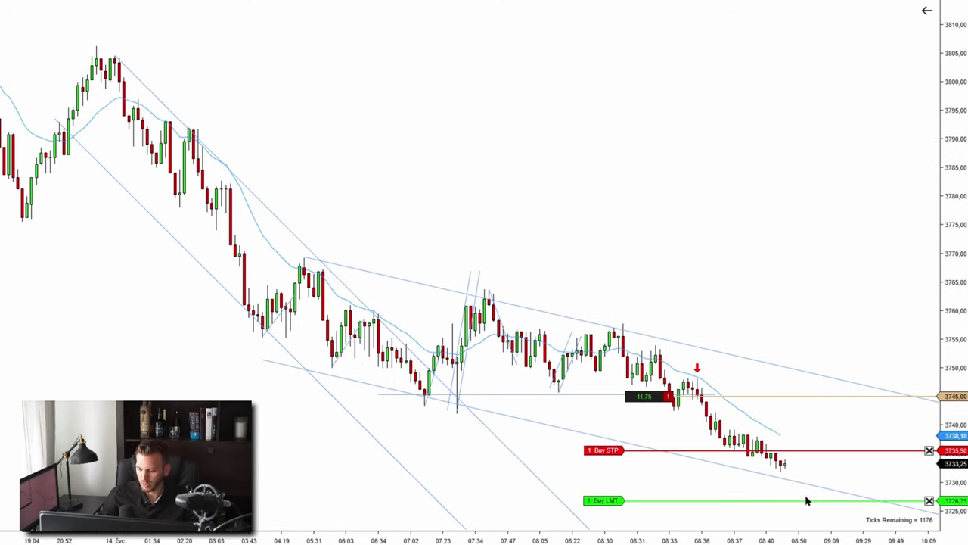
mouse_move(523, 425)
left_mouse_down()
mouse_move(532, 478)
mouse_move(525, 420)
left_mouse_up()
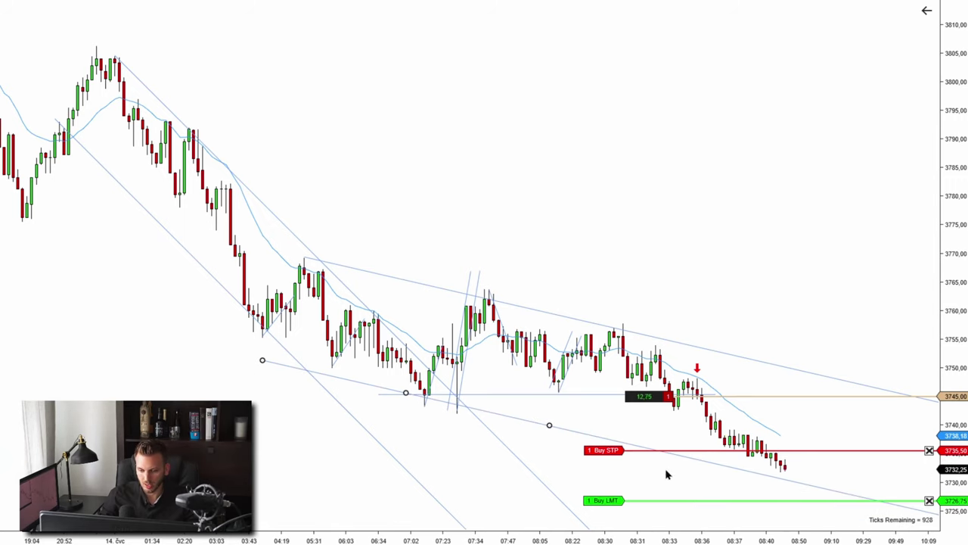
left_click(743, 493)
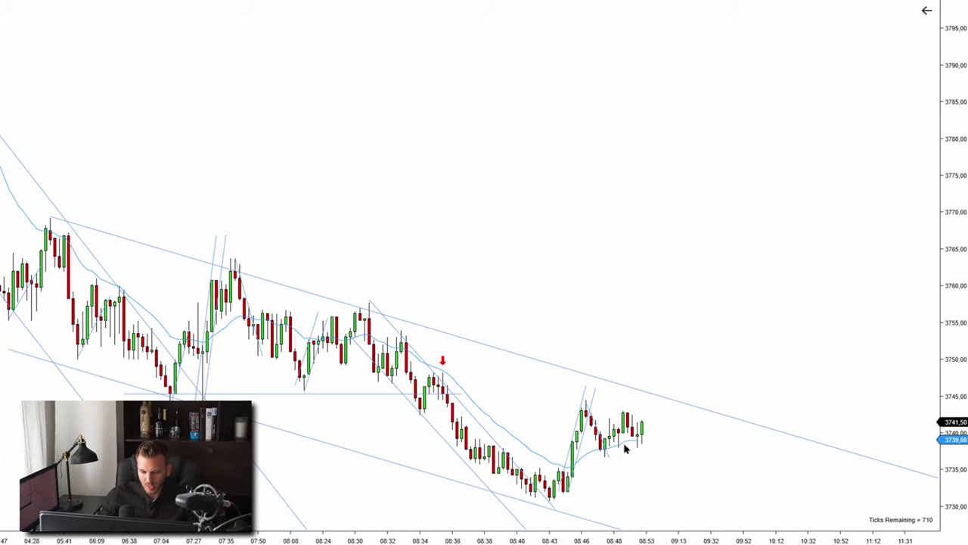
Step: Examine the recovery from the 08:44 low up to the upper descending trend line
scroll(579, 262, "up", 3)
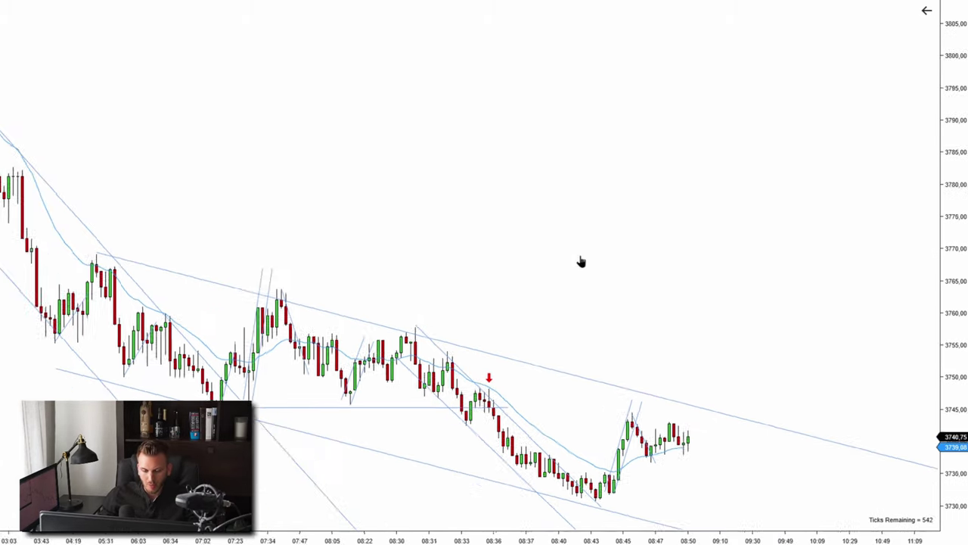
scroll(605, 331, "down", 3)
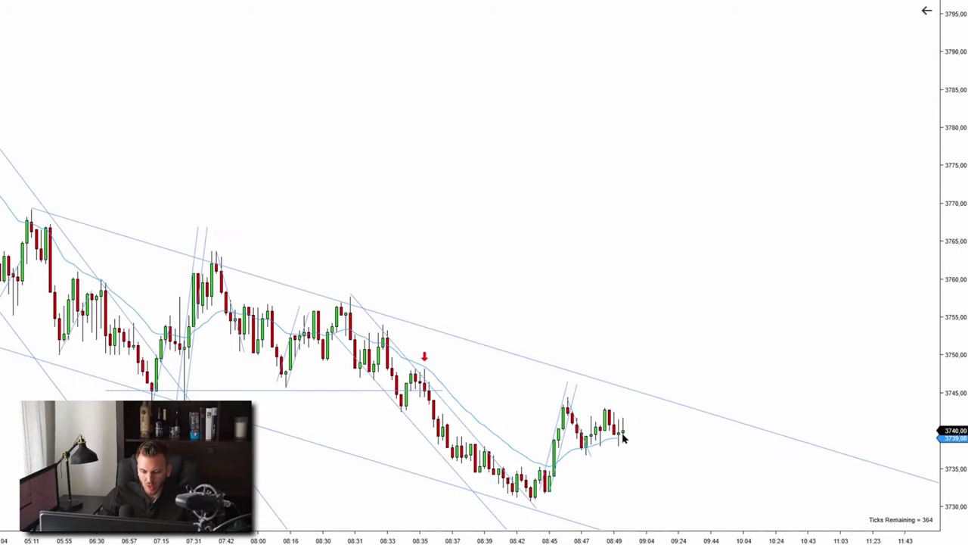
scroll(684, 450, "up", 1)
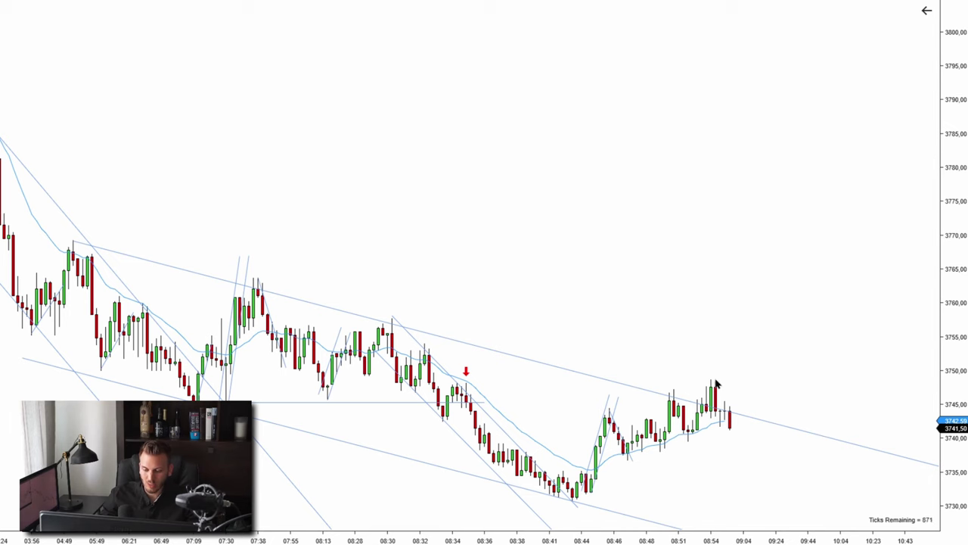
scroll(717, 384, "up", 3)
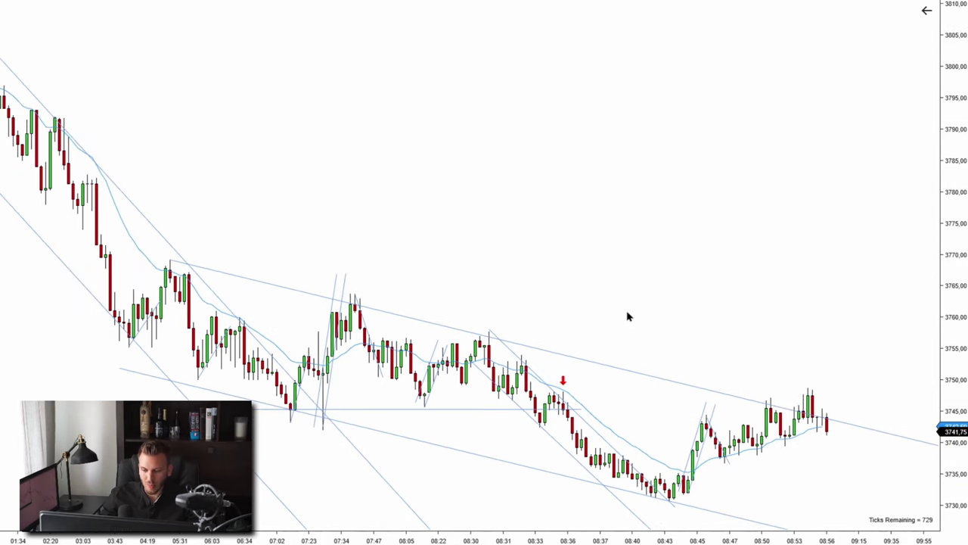
scroll(621, 303, "down", 3)
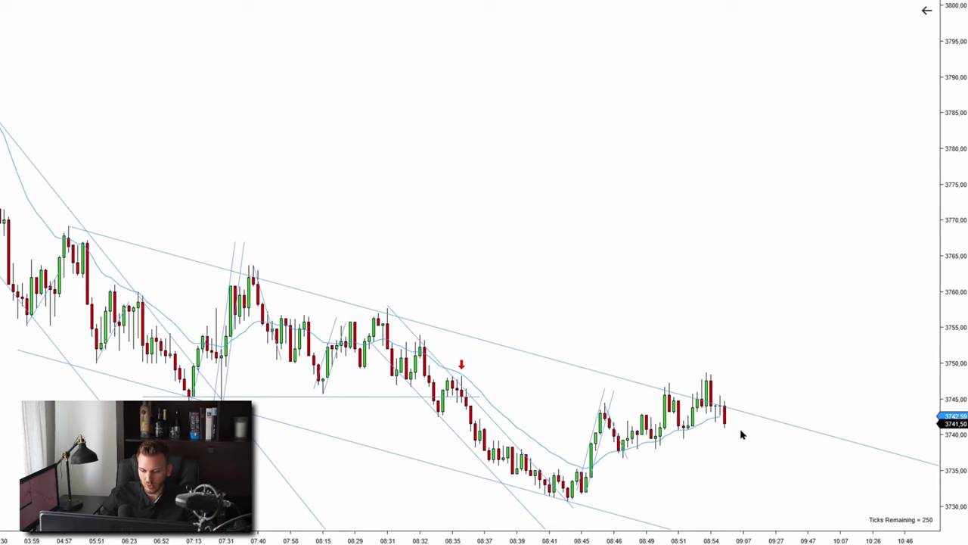
scroll(804, 307, "down", 5)
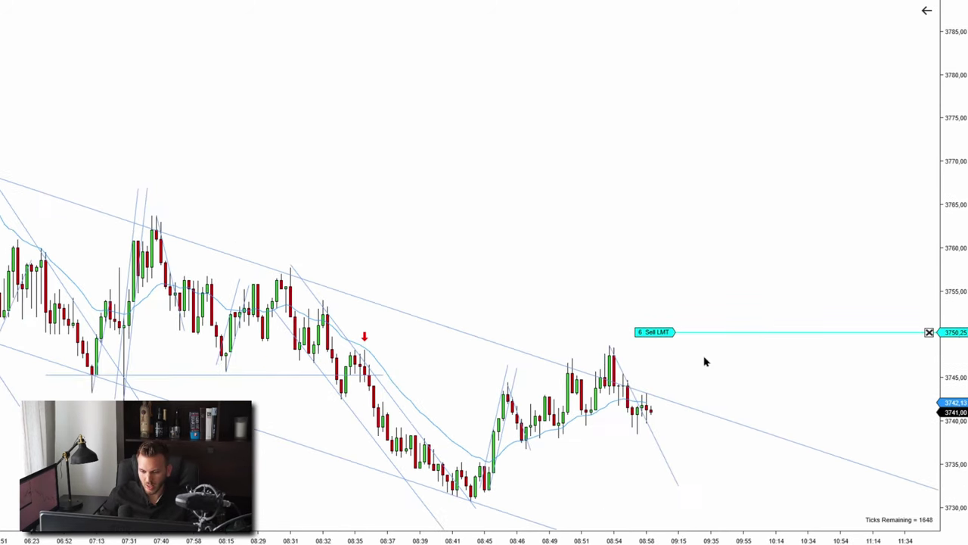
Step: Move the sell limit order up to 3749.00, near the 08:54 swing high
scroll(666, 365, "up", 3)
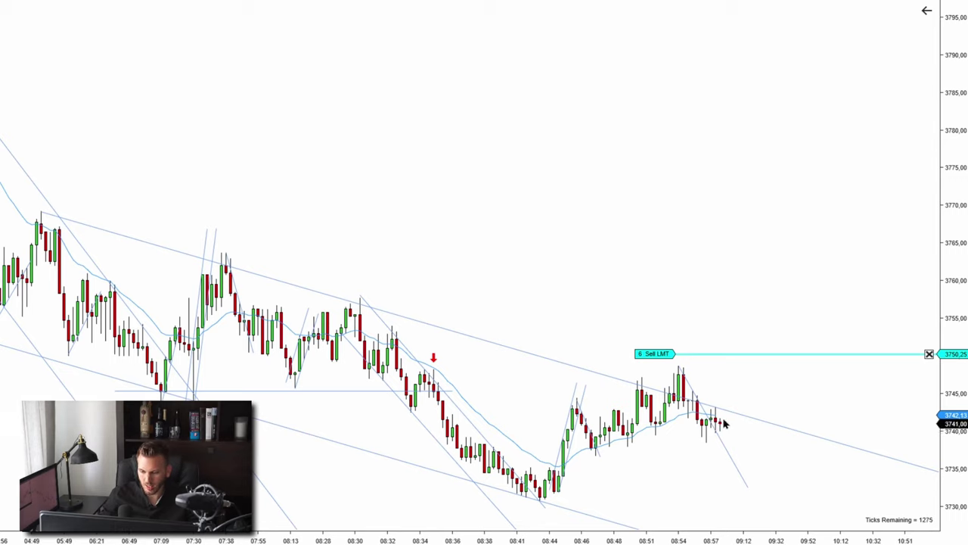
left_click_drag(747, 399, 800, 399)
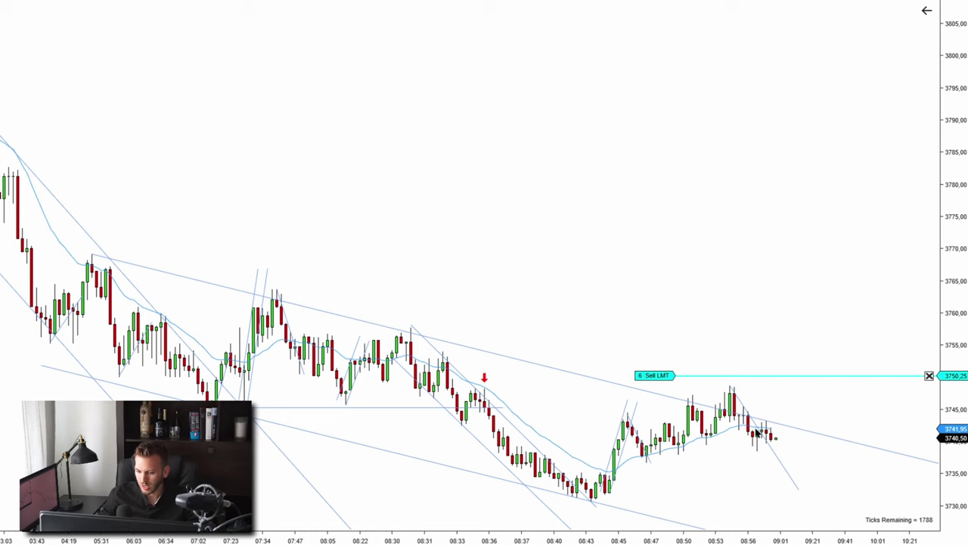
left_click_drag(815, 406, 789, 402)
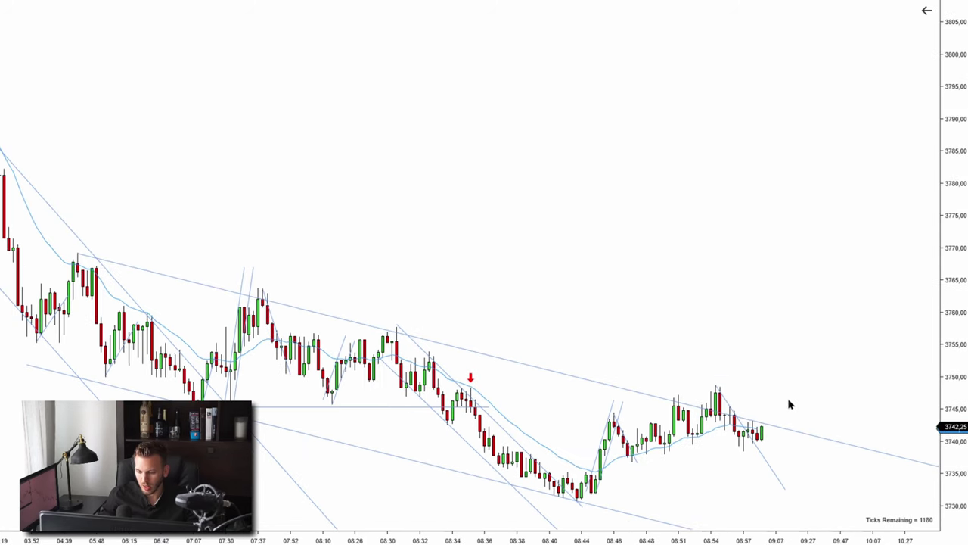
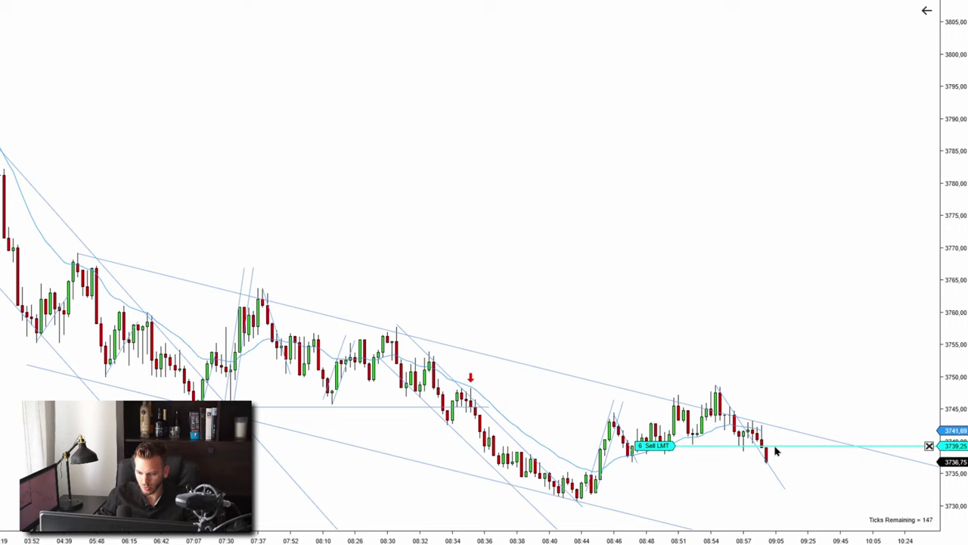
left_click_drag(775, 449, 779, 388)
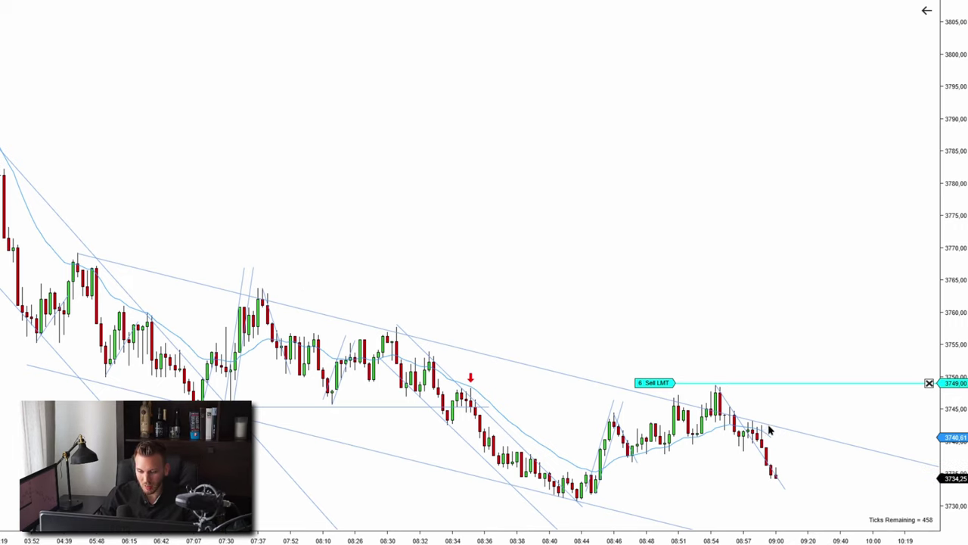
Step: Examine the sell-off from the 08:54 high at the upper trend line down to the 09:12 low and the rebound
scroll(441, 318, "down", 1)
scroll(630, 317, "up", 1)
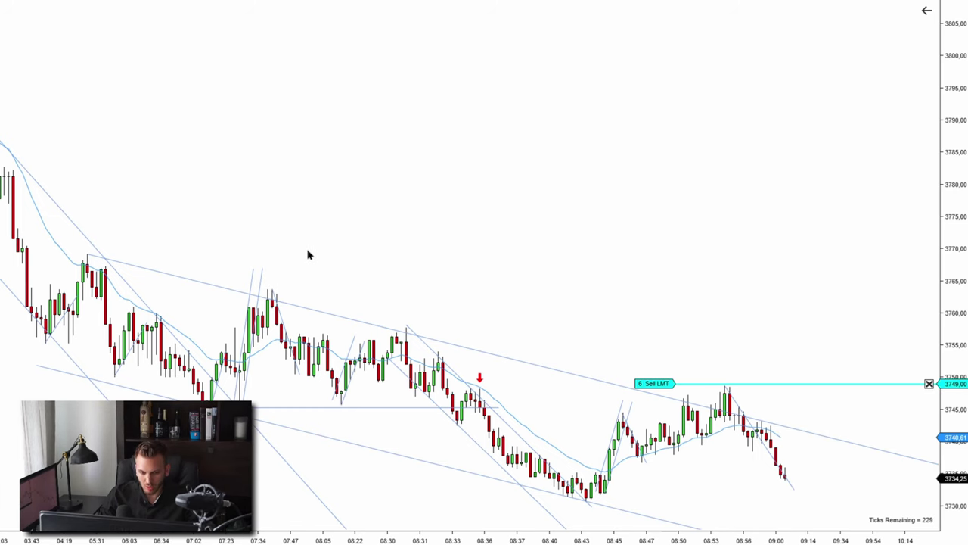
scroll(483, 357, "up", 3)
scroll(704, 333, "down", 2)
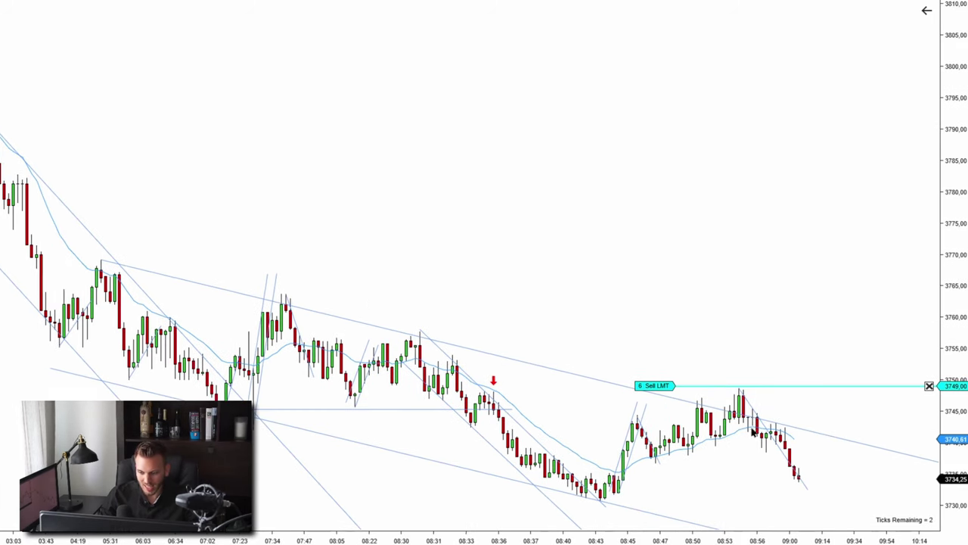
scroll(820, 421, "down", 1)
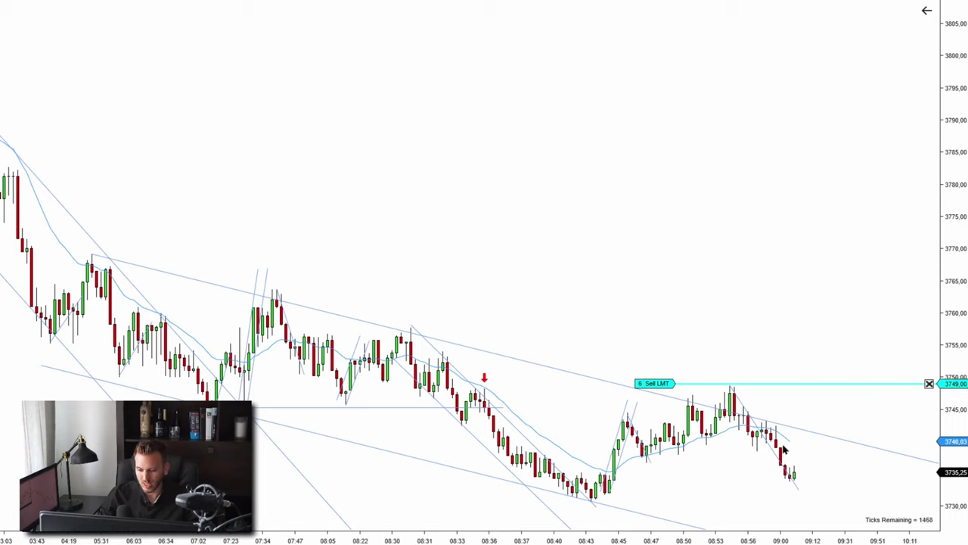
left_click_drag(787, 451, 677, 434)
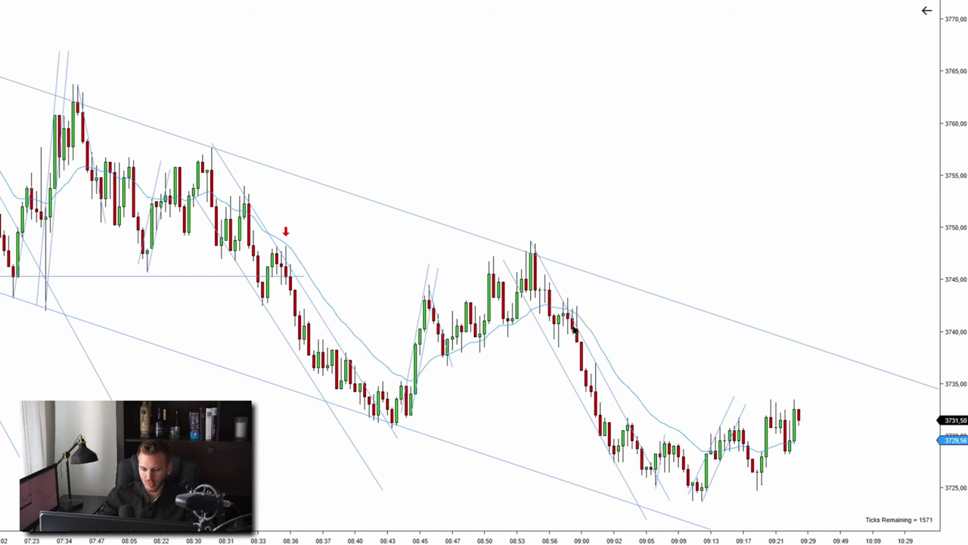
scroll(660, 338, "down", 2)
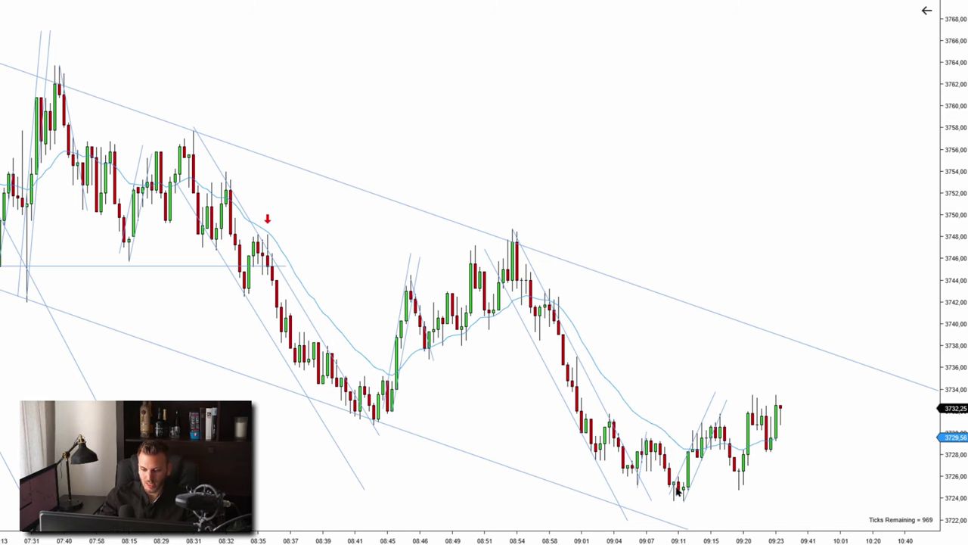
scroll(726, 396, "down", 2)
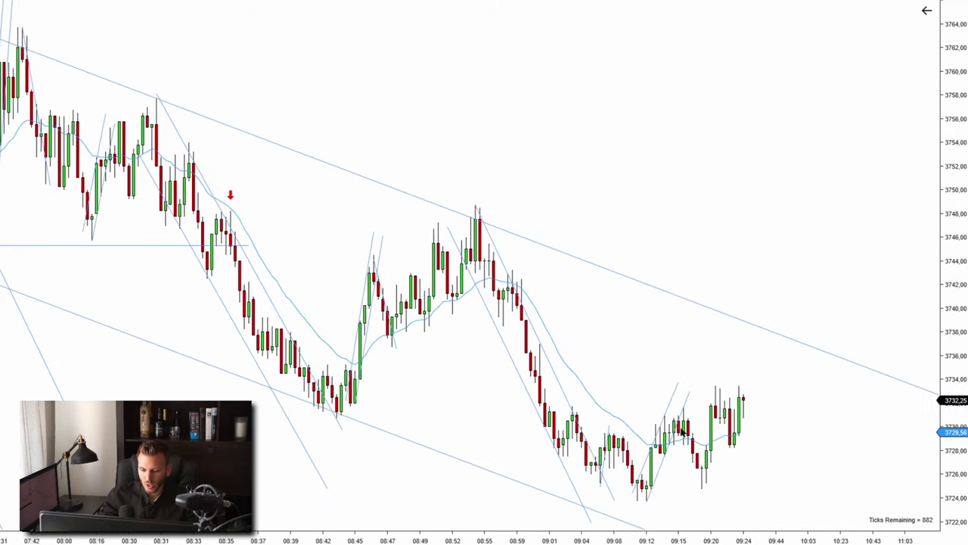
scroll(200, 197, "up", 15)
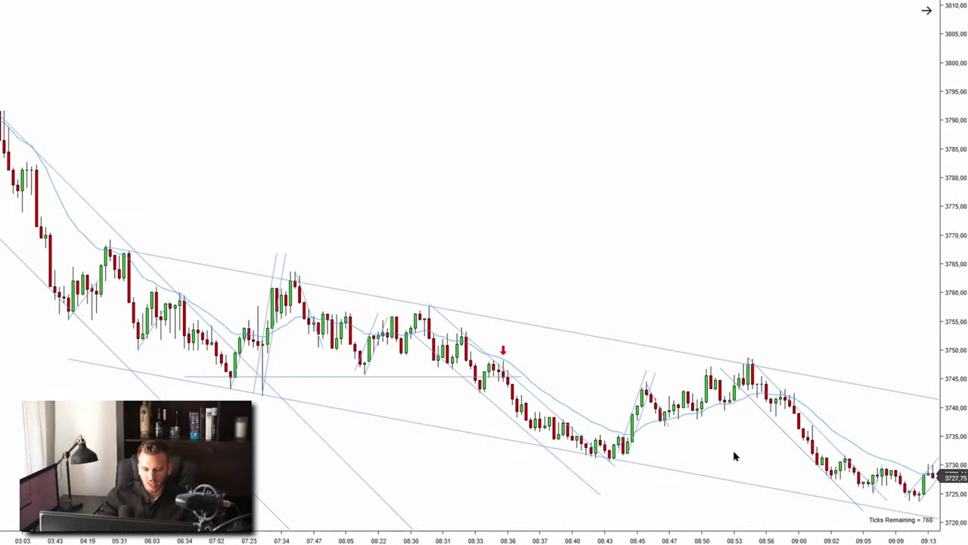
scroll(749, 459, "down", 14)
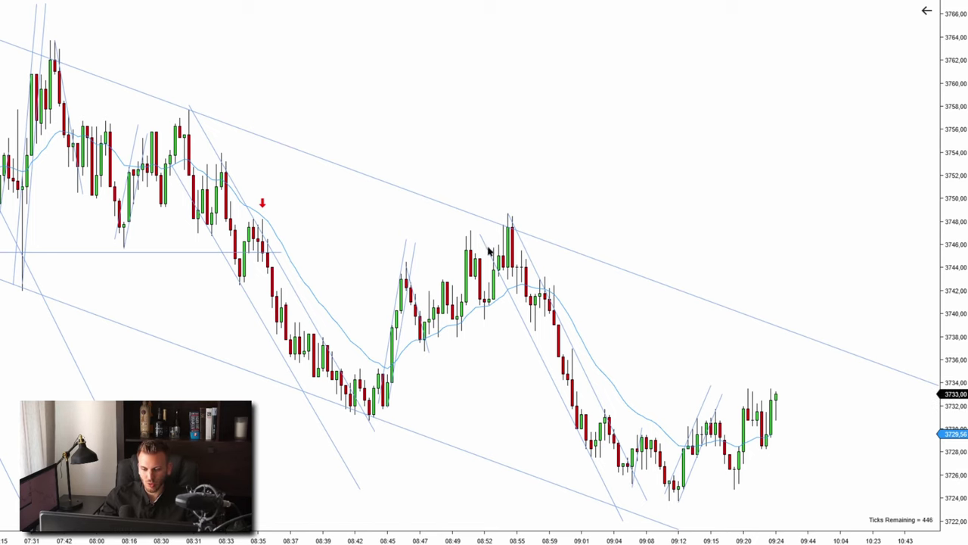
left_click_drag(595, 293, 598, 313)
left_click_drag(531, 366, 551, 368)
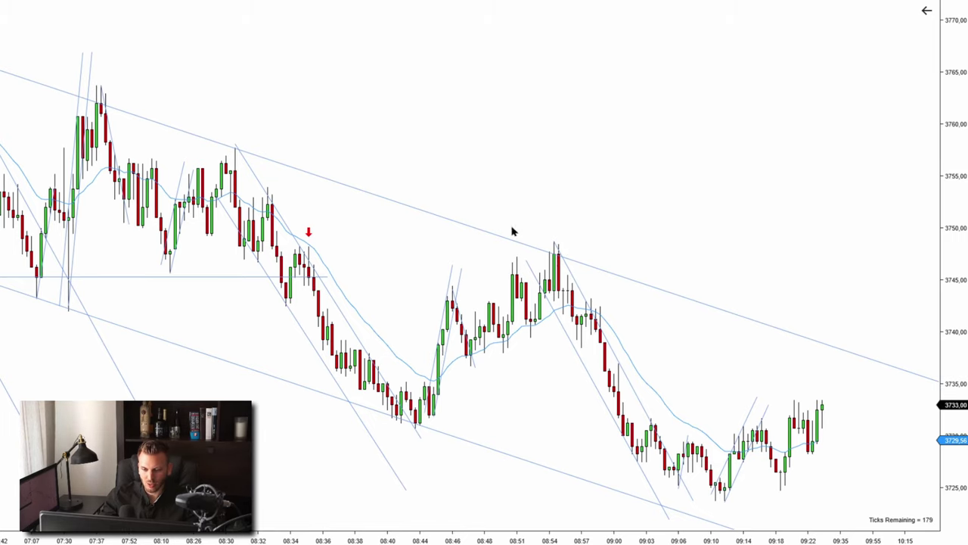
scroll(625, 378, "down", 3)
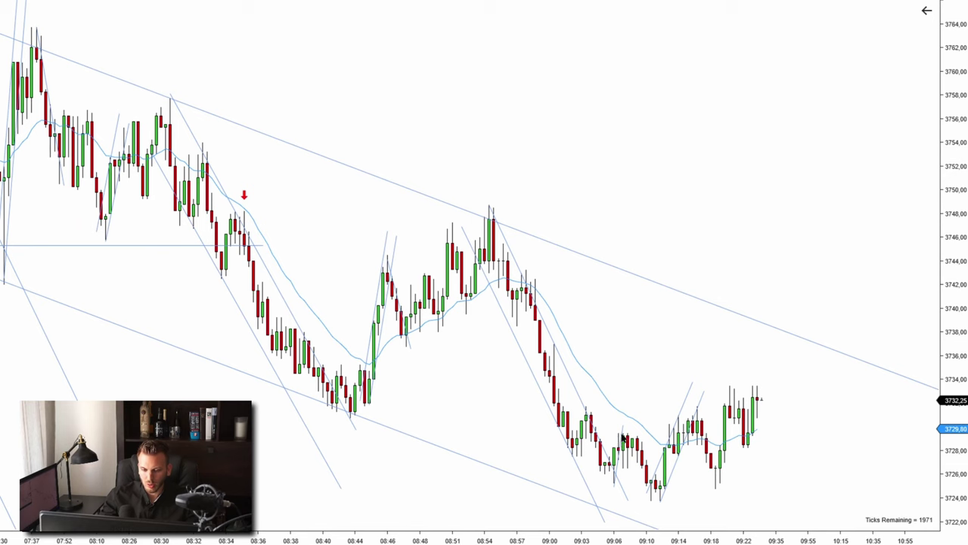
scroll(742, 423, "down", 1)
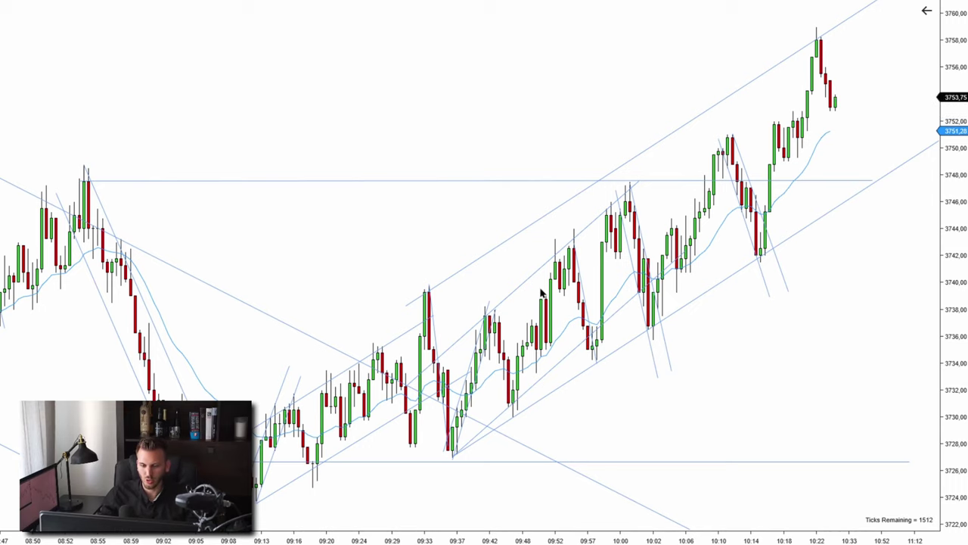
Step: Try a trend line from the 09:37 low along the lower edge of the rising channel
scroll(298, 78, "up", 15)
scroll(752, 280, "down", 15)
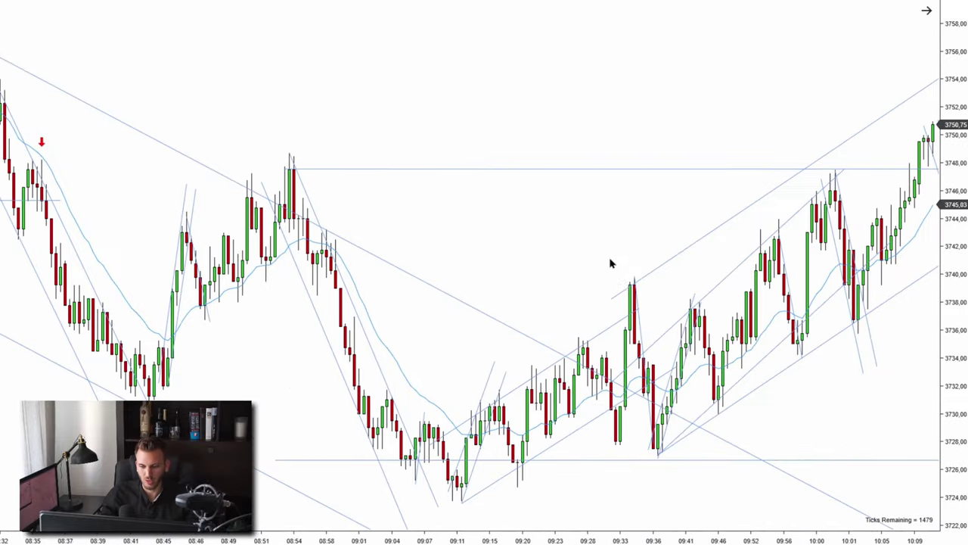
scroll(702, 398, "down", 2)
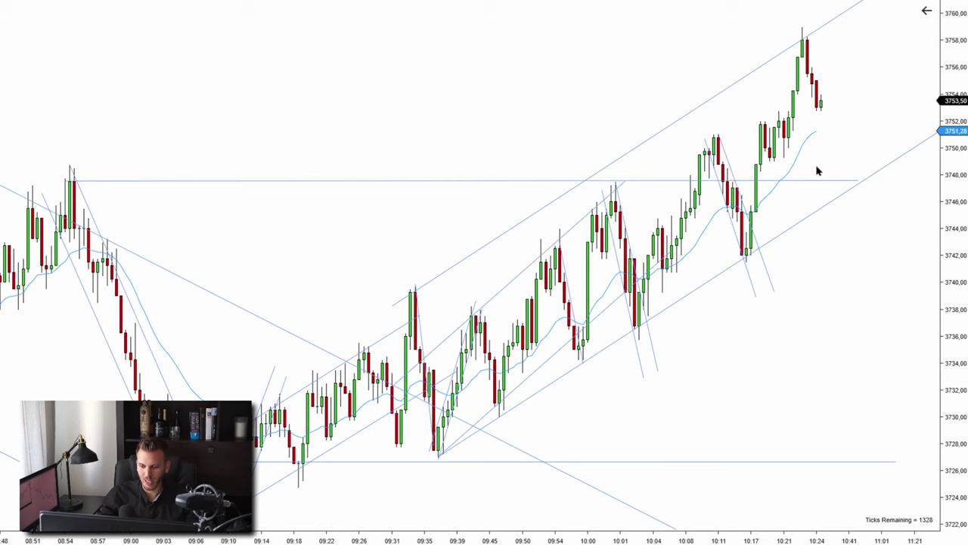
scroll(774, 325, "down", 2)
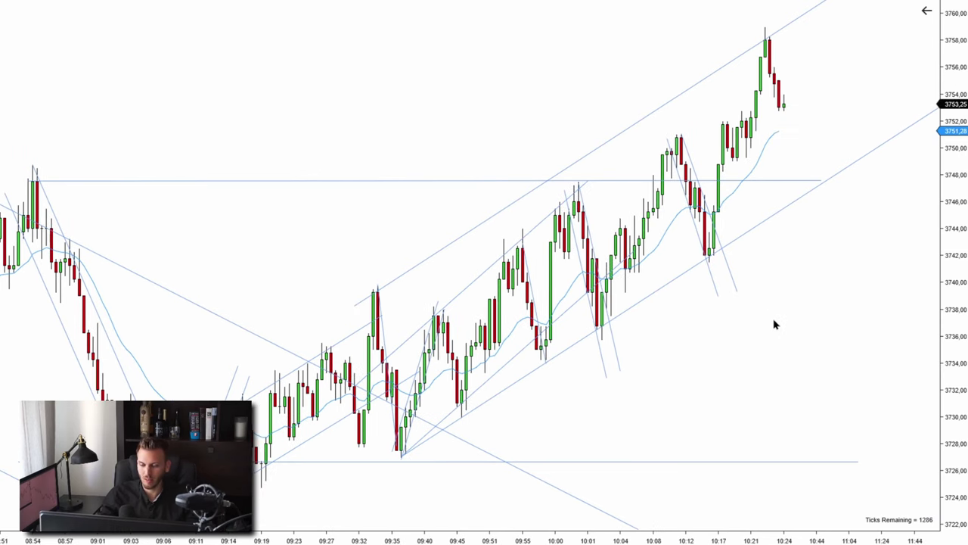
scroll(825, 279, "down", 1)
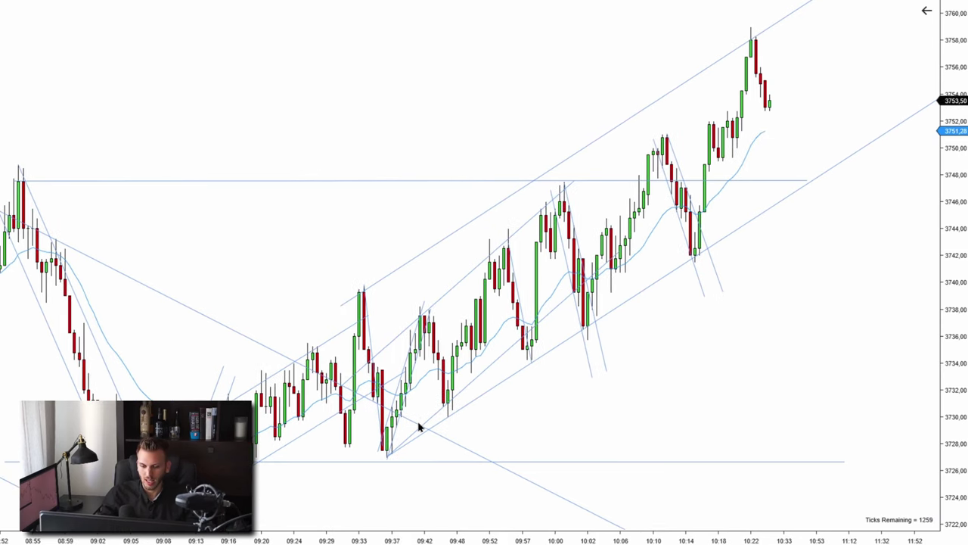
left_click(386, 455)
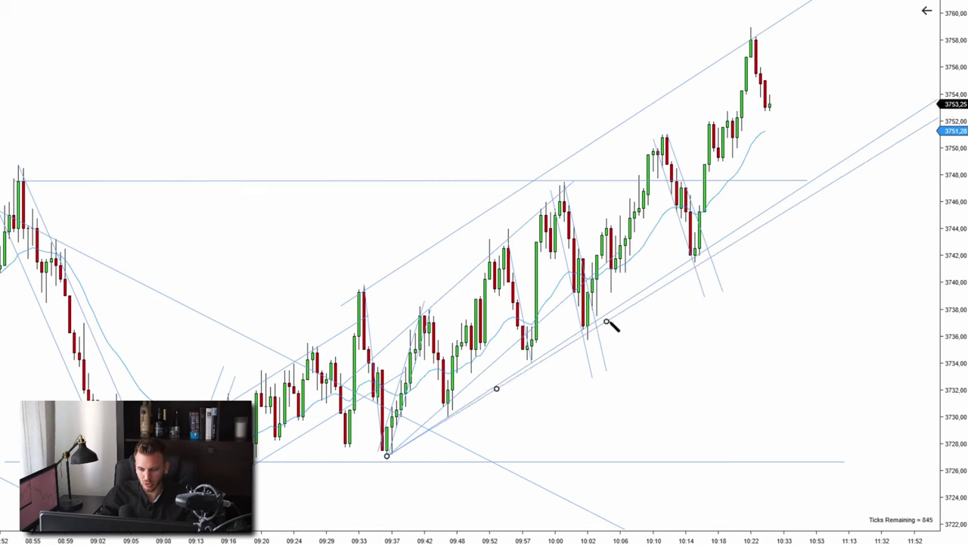
key("Escape")
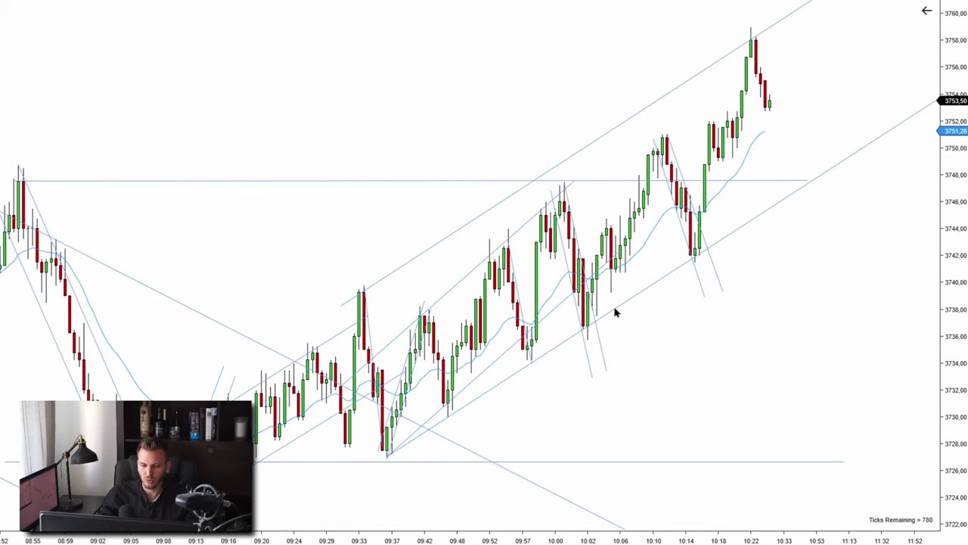
Step: Examine the rising channel up to the 10:43 high and the pullback towards the middle channel line and moving average
scroll(446, 137, "down", 2)
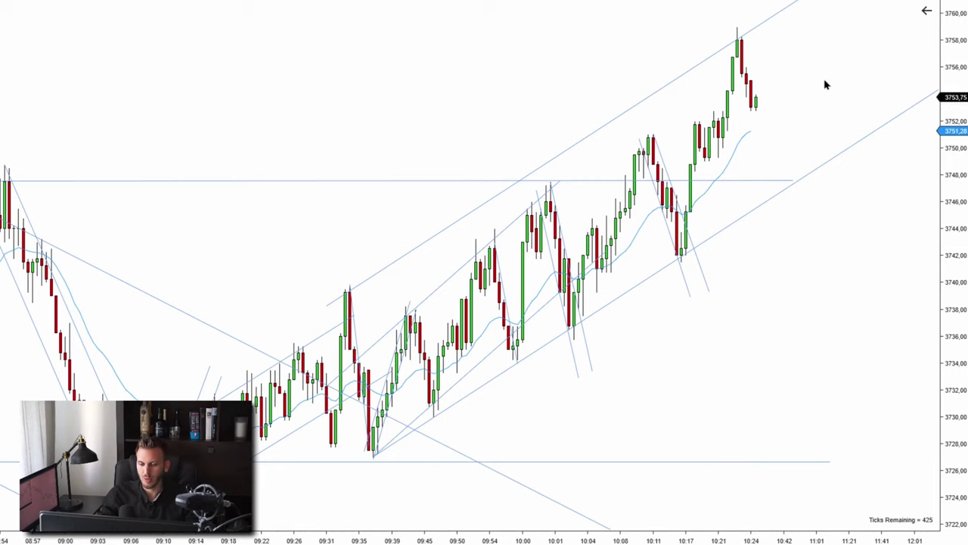
scroll(826, 85, "down", 3)
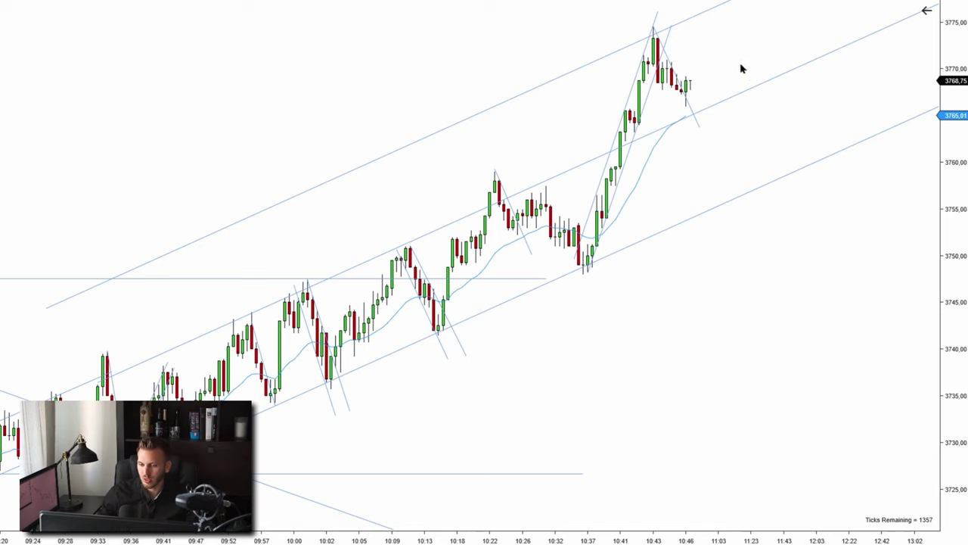
scroll(741, 67, "down", 1)
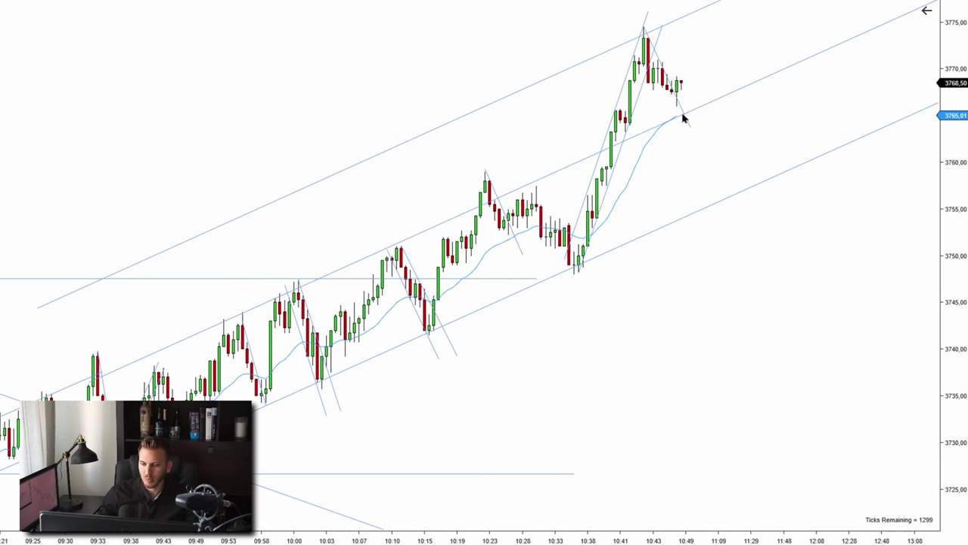
scroll(704, 121, "down", 2)
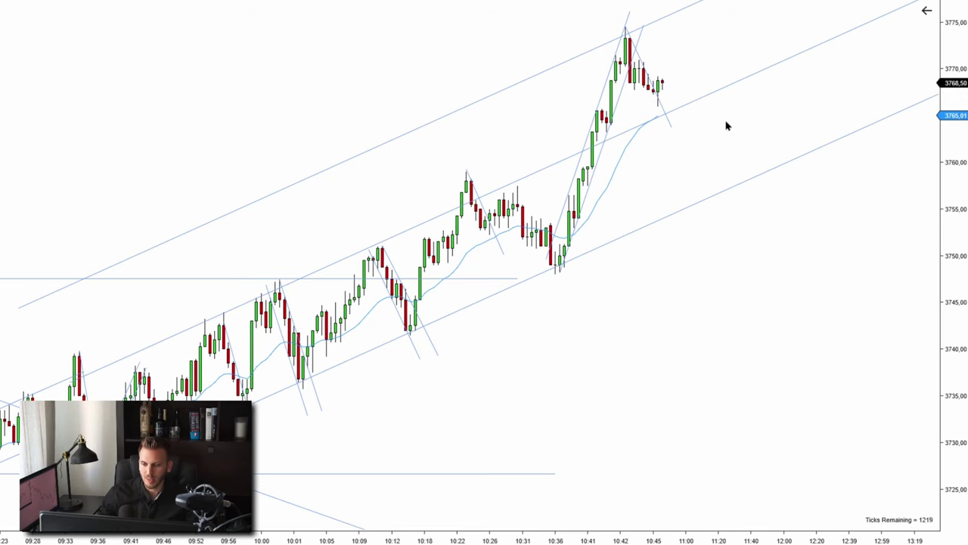
scroll(726, 124, "down", 1)
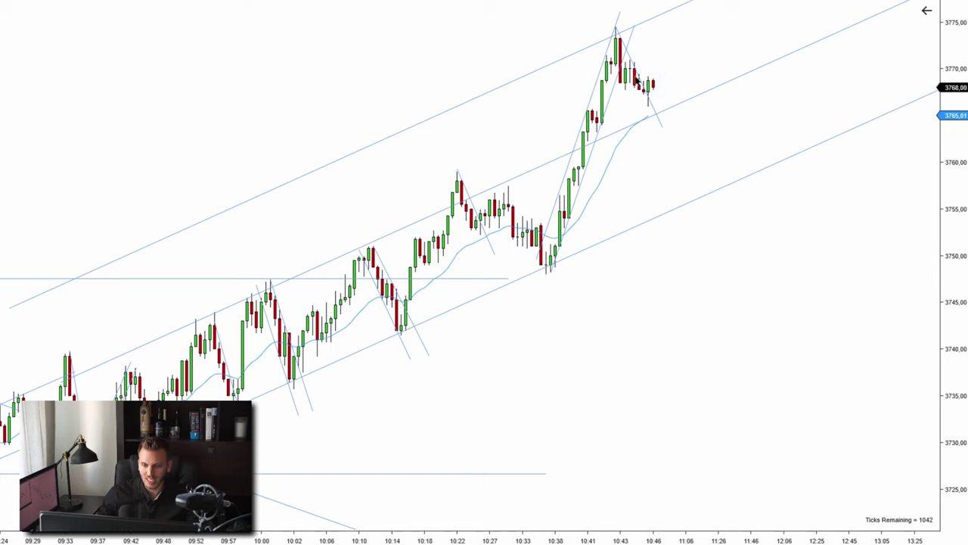
scroll(674, 151, "up", 4)
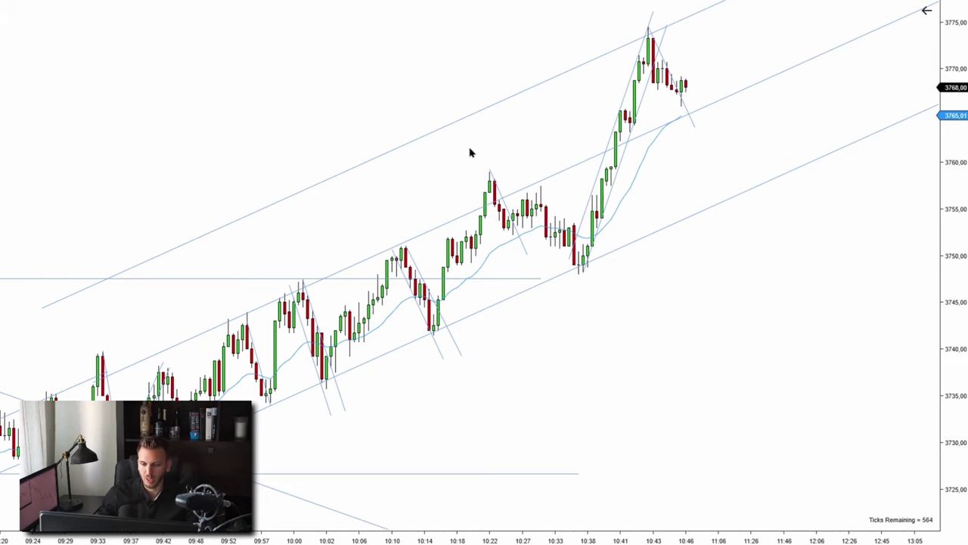
scroll(575, 189, "up", 3)
scroll(726, 193, "down", 2)
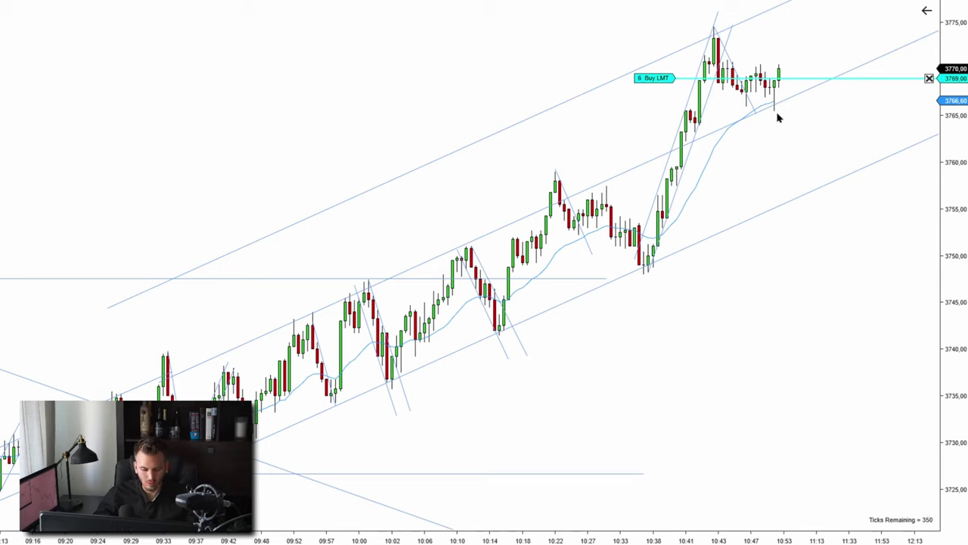
Step: Sketch temporary arrows over the two pullback legs after the 10:43 high and remove them
left_click_drag(721, 39, 748, 105)
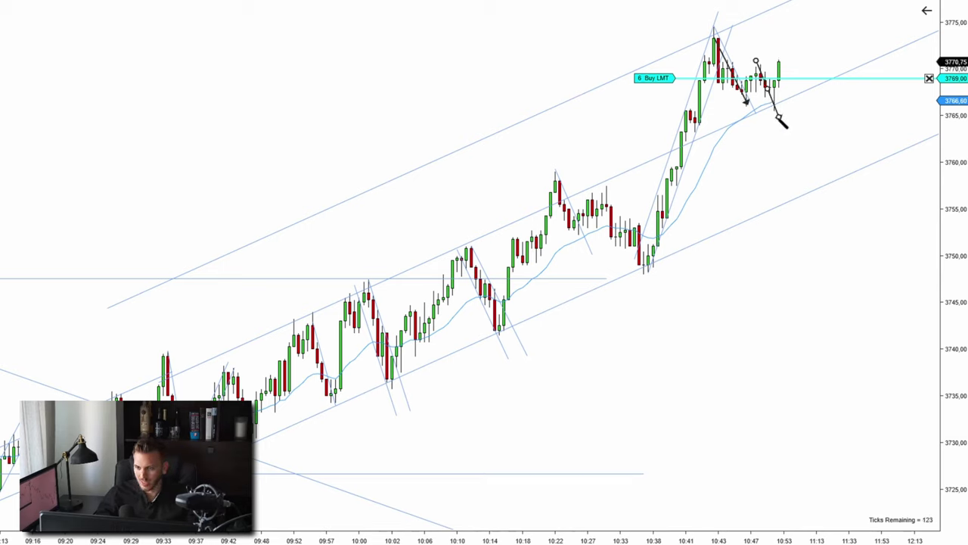
key("Escape")
key("Delete")
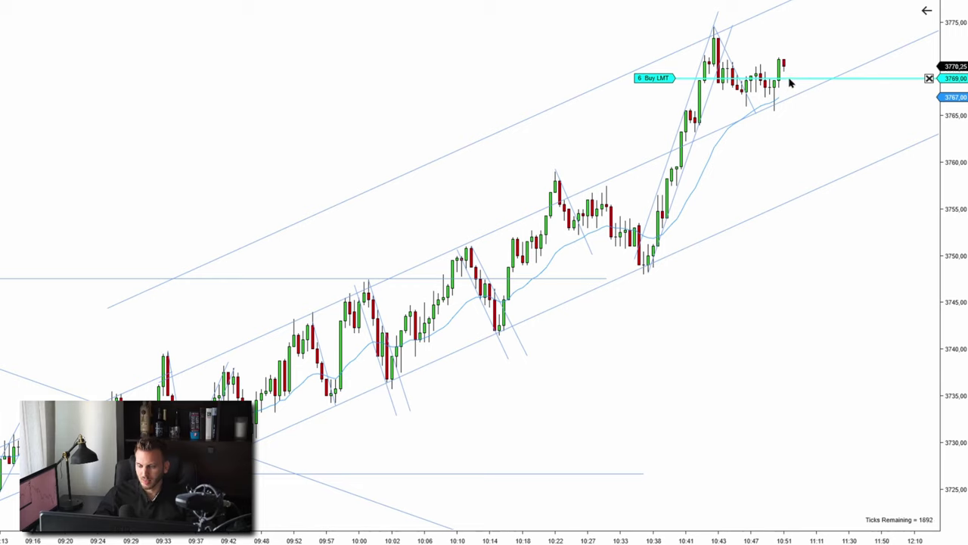
left_click_drag(789, 78, 793, 125)
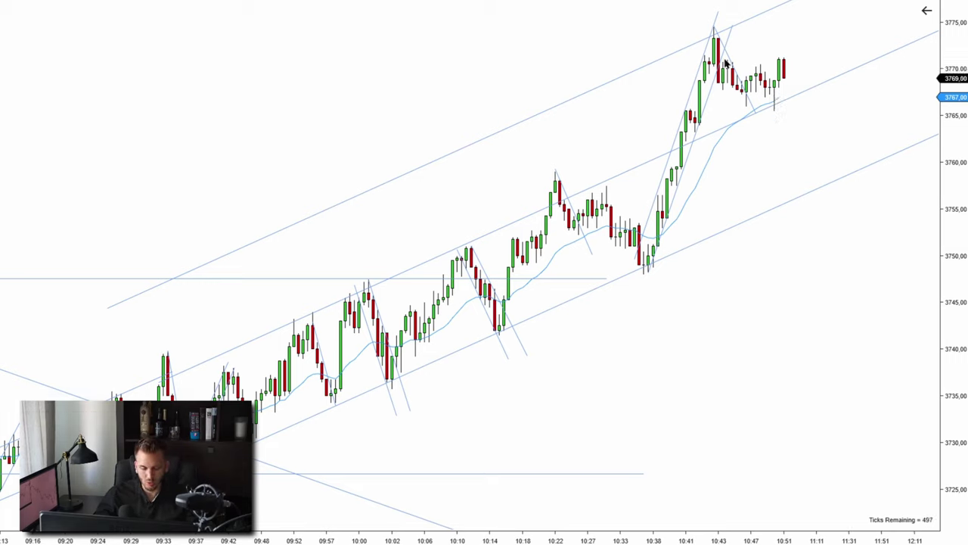
mouse_move(730, 50)
left_mouse_down()
mouse_move(745, 97)
mouse_move(759, 68)
mouse_move(778, 113)
left_mouse_up()
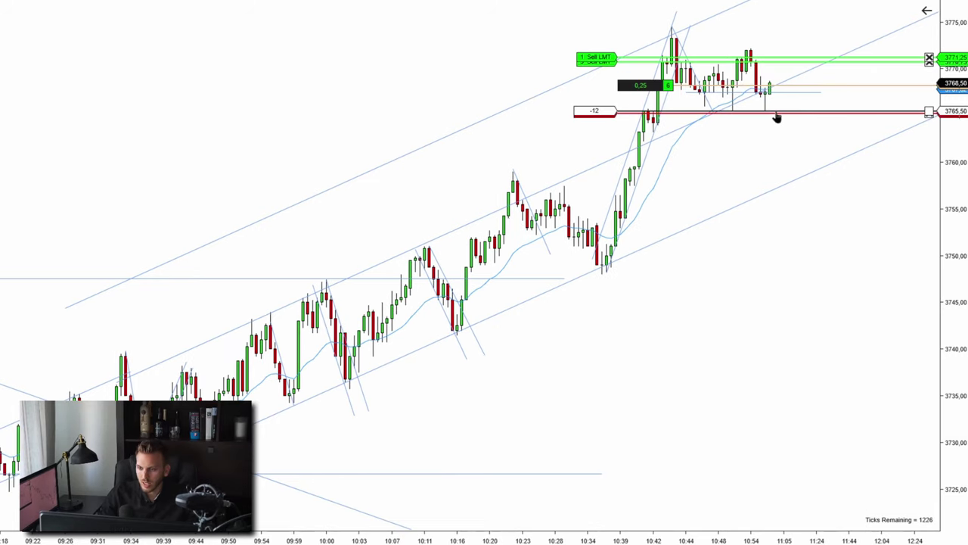
Step: Set the long position's sell stop to 3765.25 and its sell limit targets to 3770.00 and 3773.25
left_click(777, 113)
mouse_move(782, 59)
left_mouse_down()
mouse_move(782, 74)
mouse_move(775, 44)
left_mouse_up()
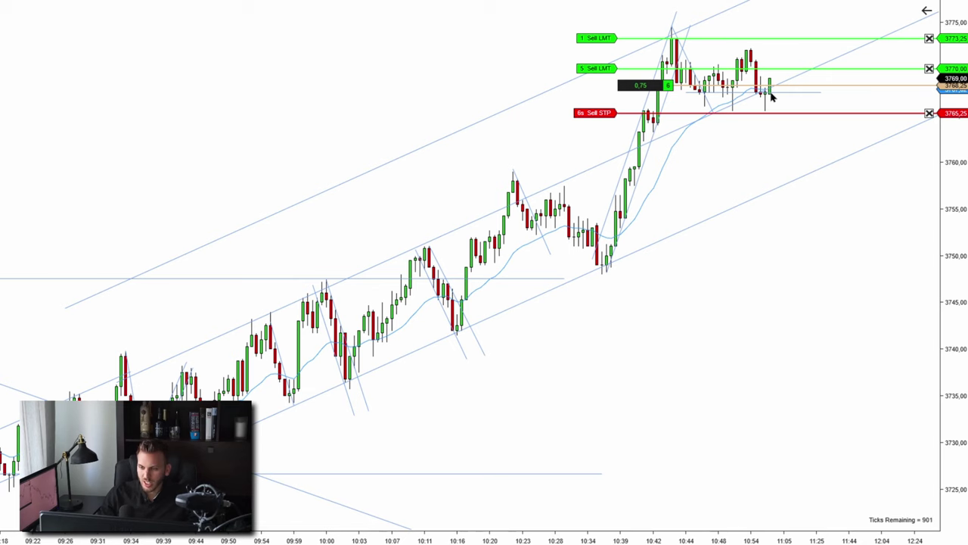
left_click_drag(764, 149, 537, 126)
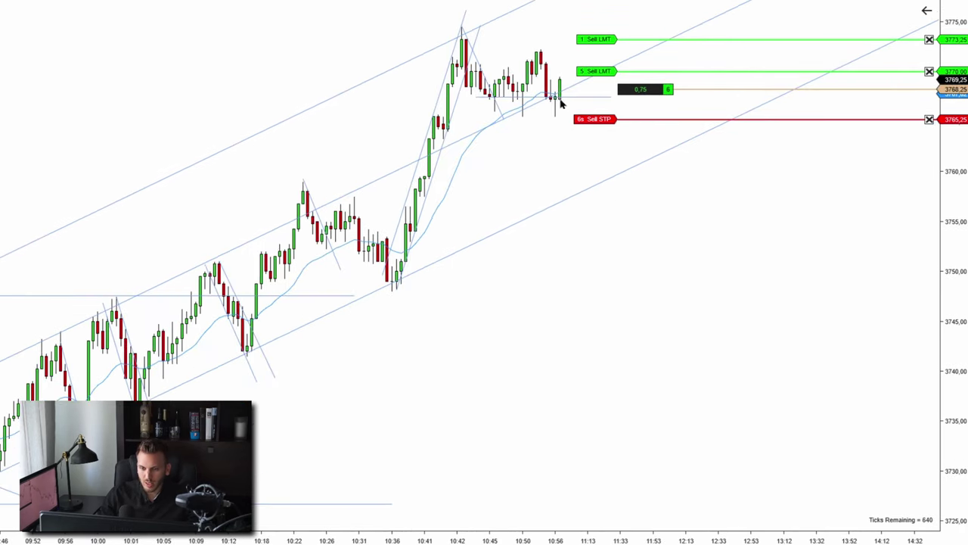
Step: Raise the remaining long contract's sell stop to 3768.25 and its sell limit target to 3774.00
left_click_drag(553, 112, 727, 130)
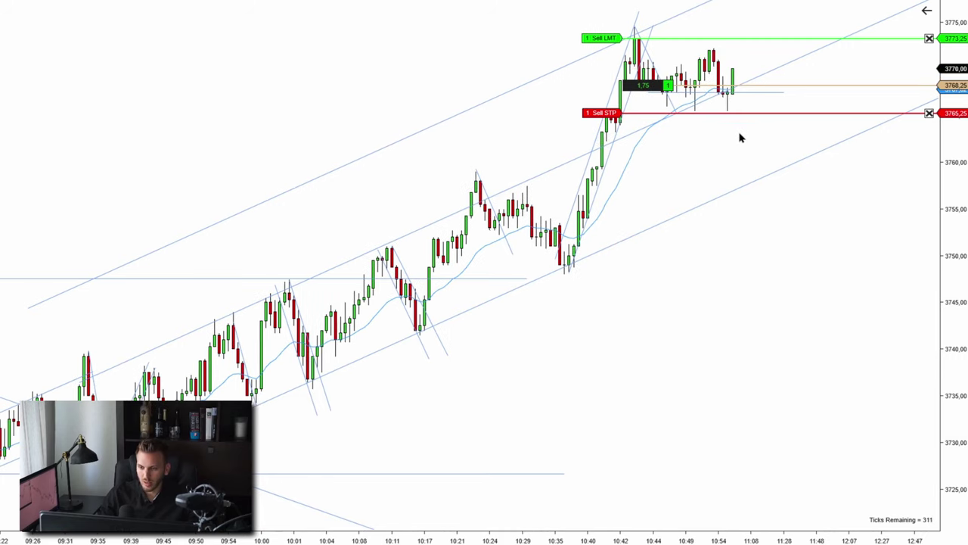
left_click_drag(742, 113, 747, 85)
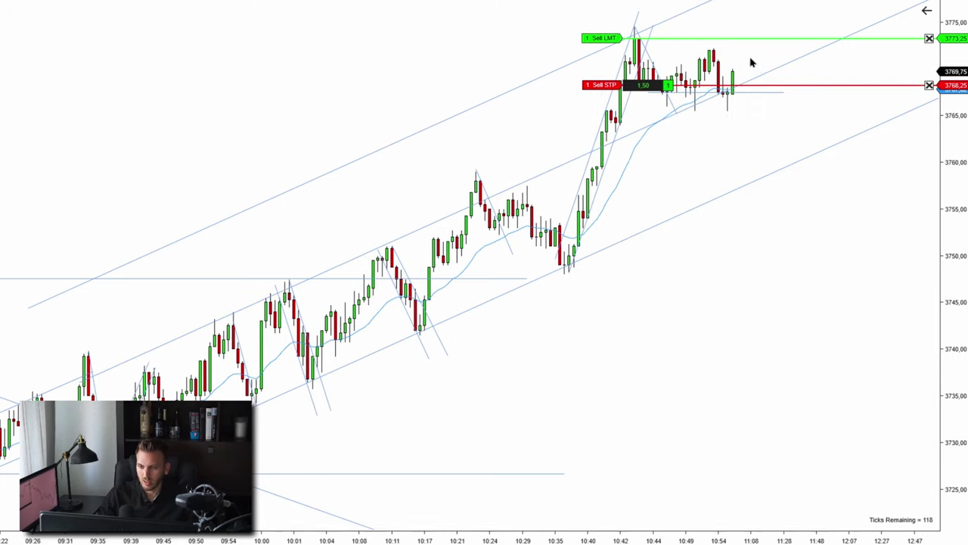
left_click_drag(782, 38, 783, 31)
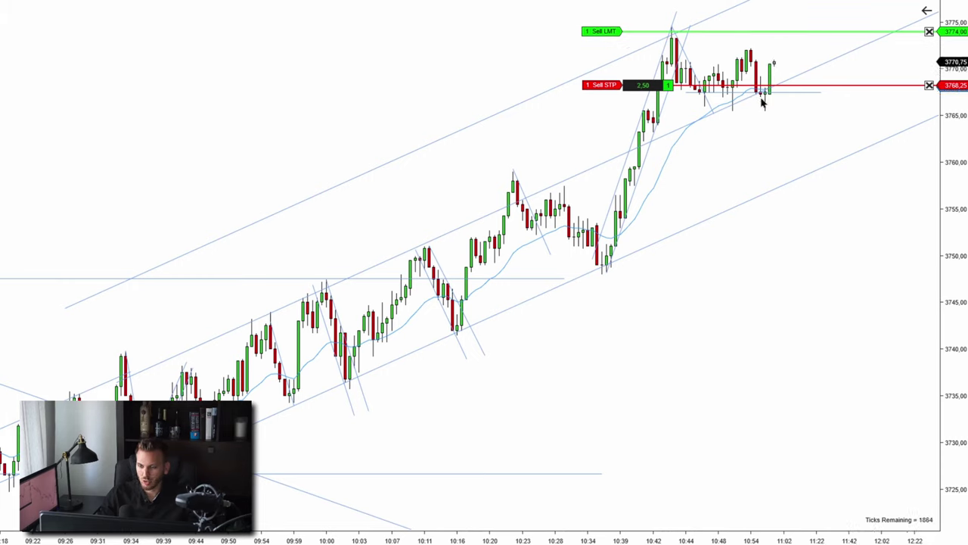
left_click_drag(780, 31, 791, 28)
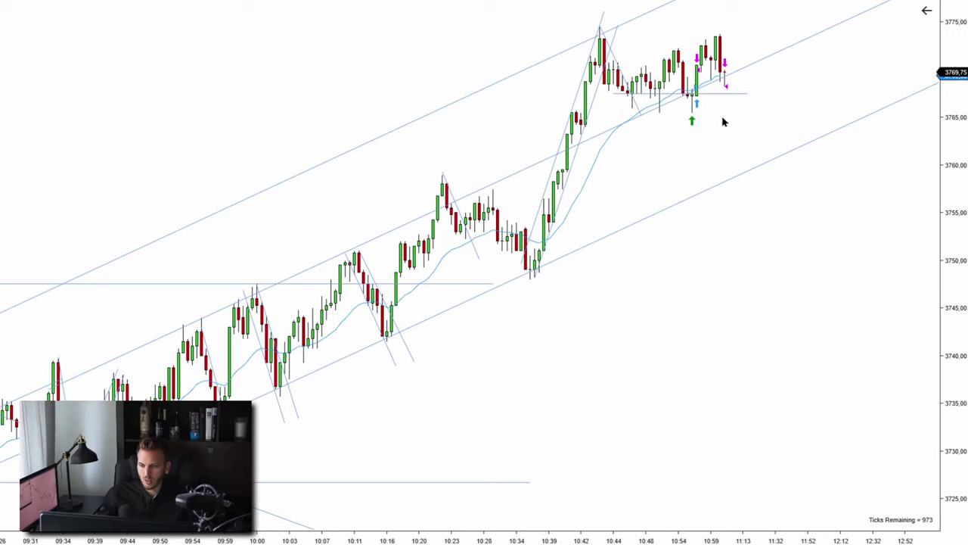
left_click(713, 91)
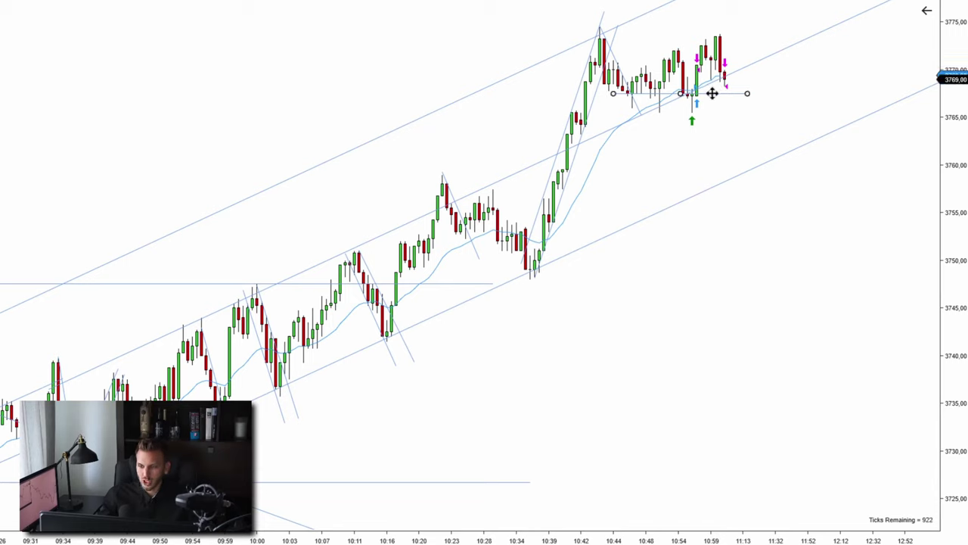
left_click_drag(713, 92, 708, 43)
key("Delete")
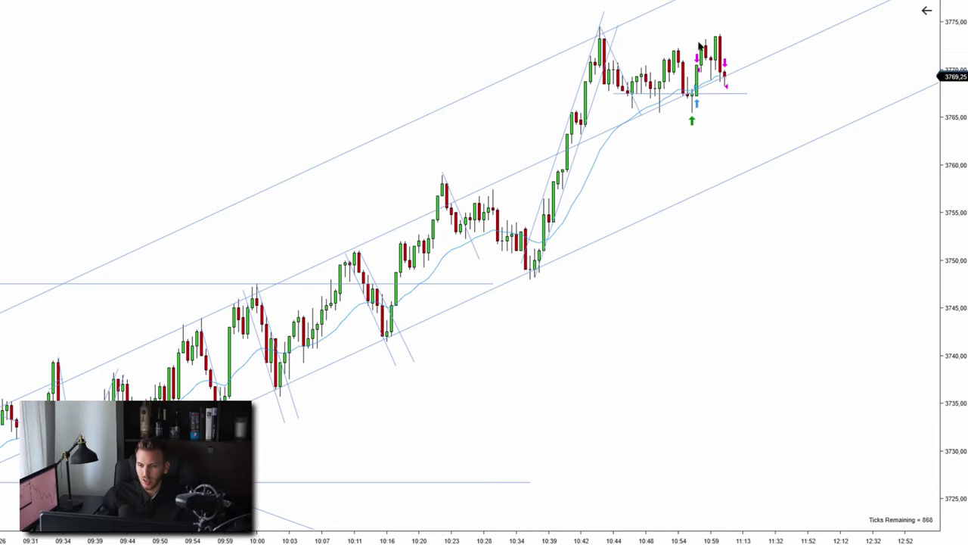
Step: Review the closed trades, from the 08:36 short entry in the falling channel through the rising channel after the 09:12 low
scroll(436, 108, "up", 10)
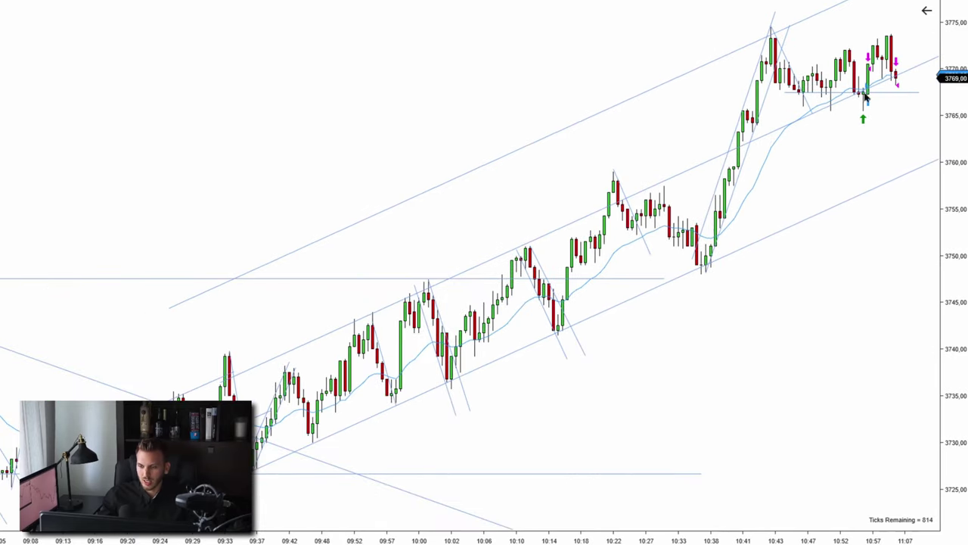
scroll(557, 126, "up", 5)
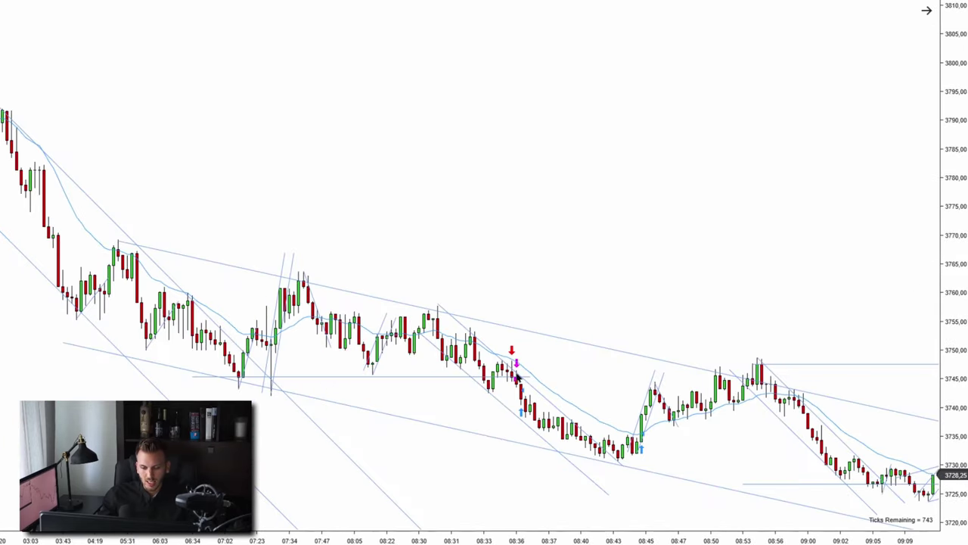
scroll(557, 240, "down", 5)
scroll(573, 307, "down", 5)
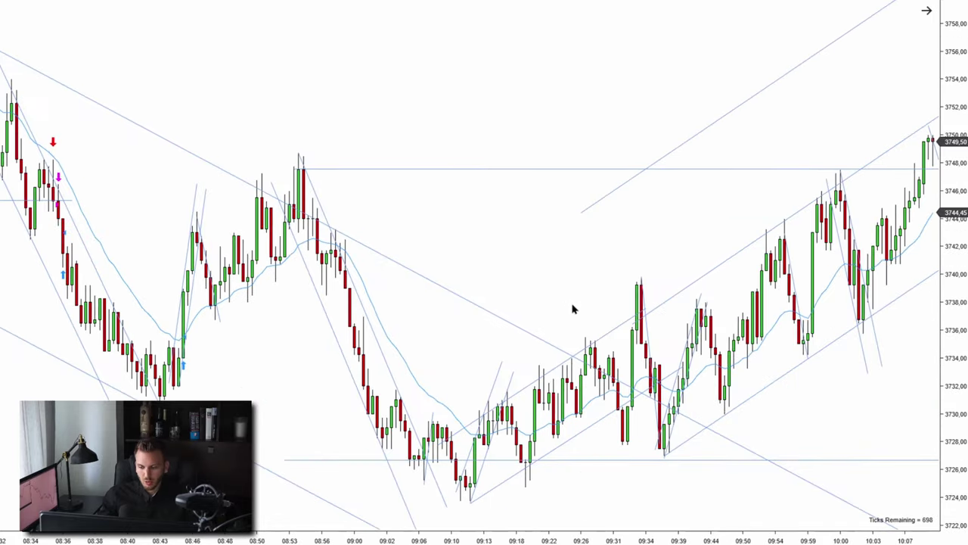
scroll(643, 251, "down", 3)
scroll(607, 260, "down", 3)
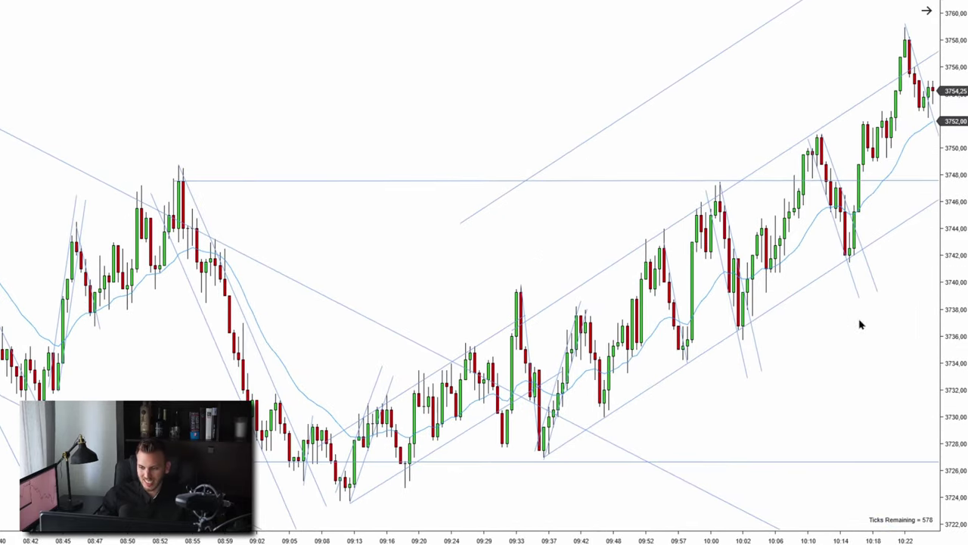
scroll(860, 324, "down", 3)
Step: Examine the whole session from the overnight high through the decline and the rising channel up to the long entry near 10:55
scroll(242, 150, "up", 10)
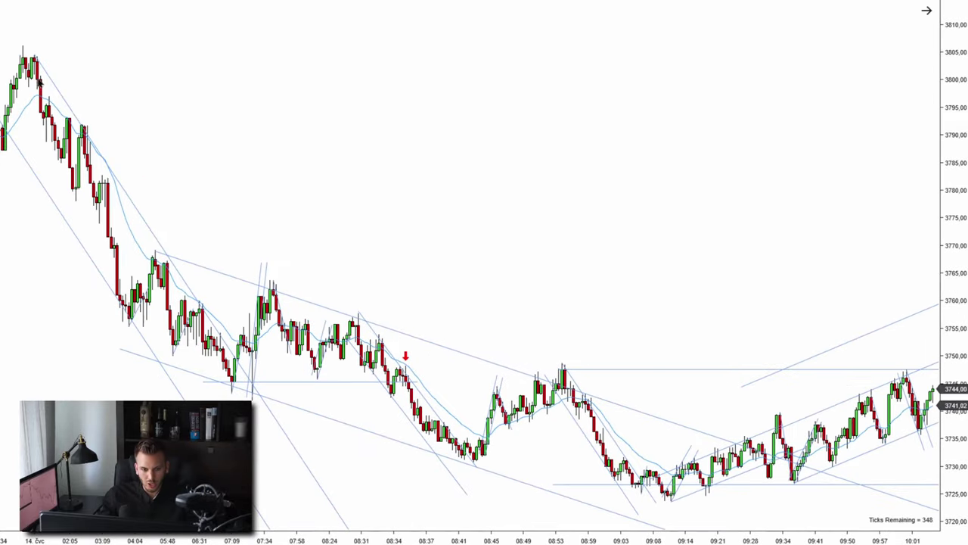
scroll(575, 261, "down", 6)
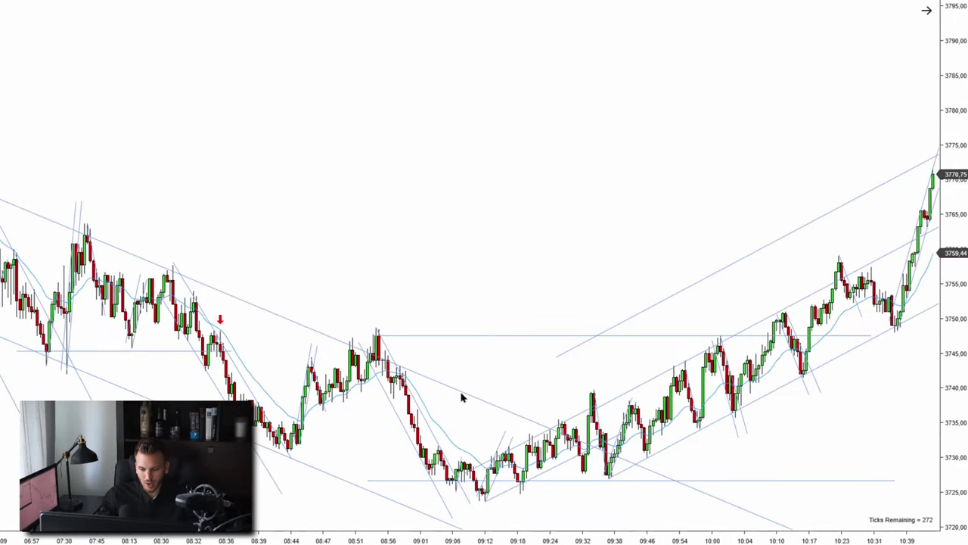
scroll(726, 421, "down", 3)
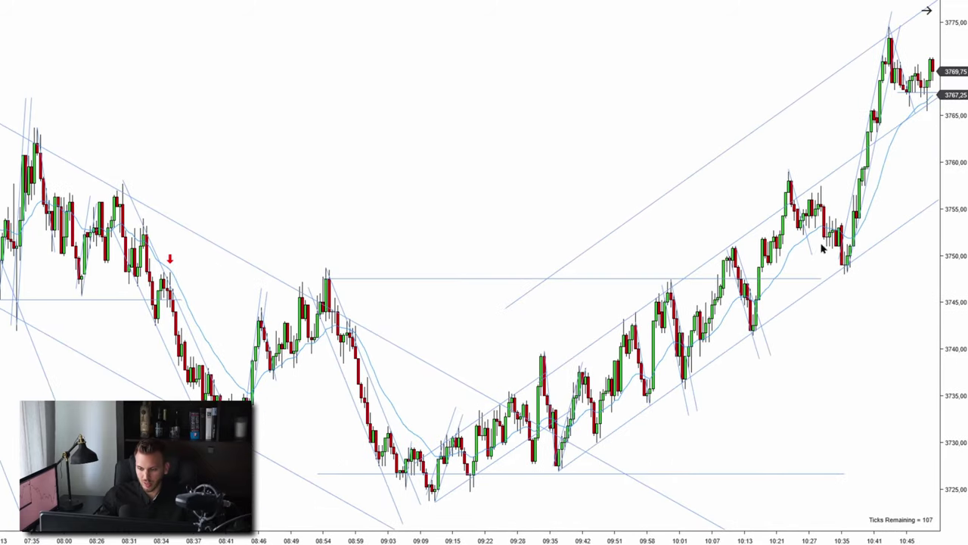
left_click_drag(868, 303, 687, 297)
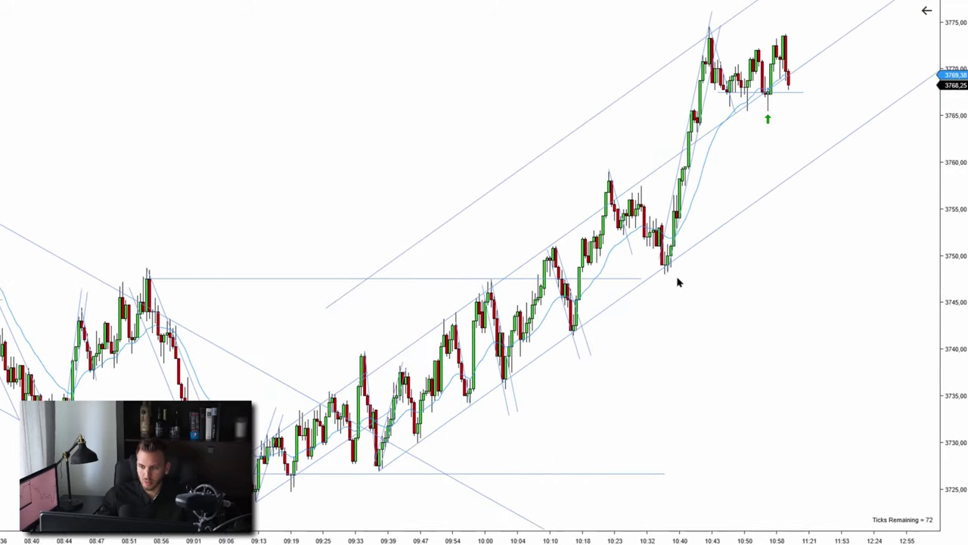
scroll(529, 525, "up", 3)
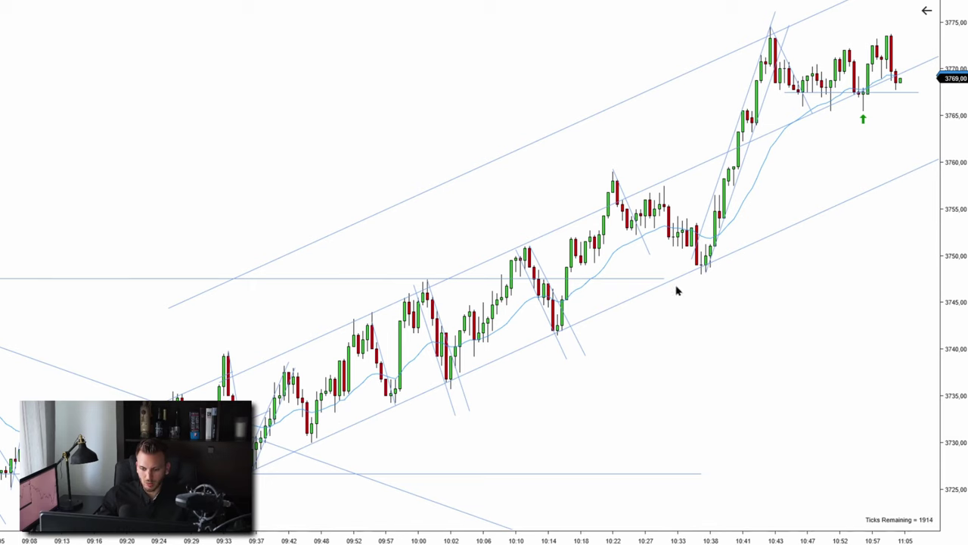
left_click_drag(762, 305, 737, 308)
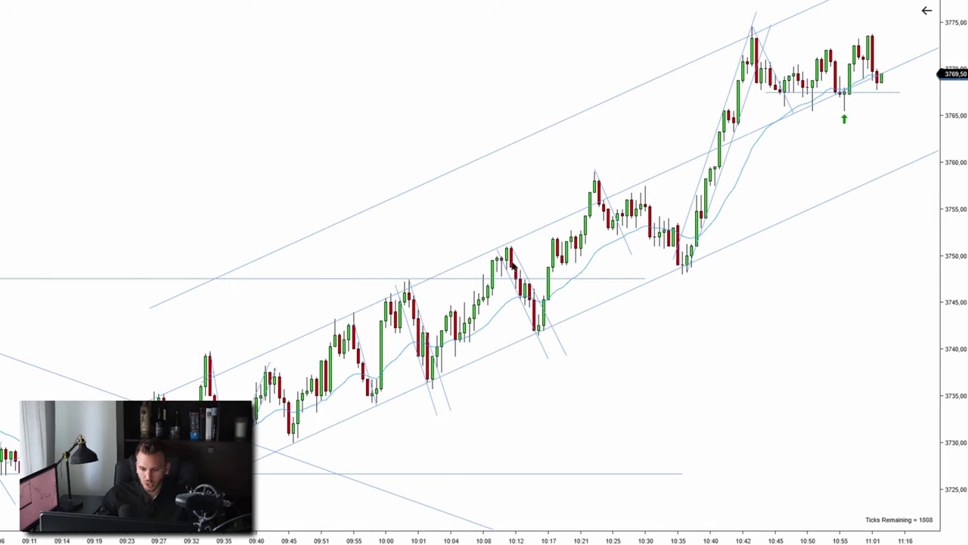
scroll(582, 325, "down", 5)
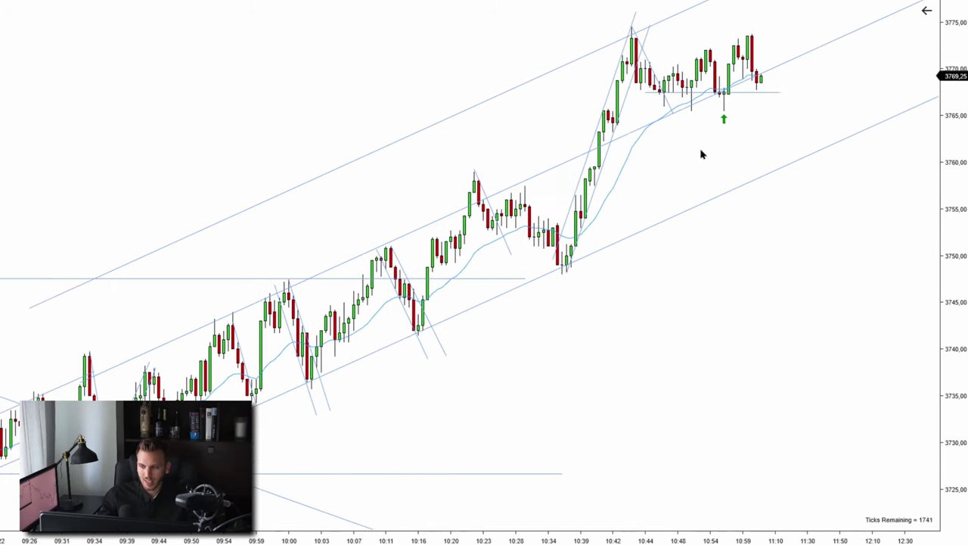